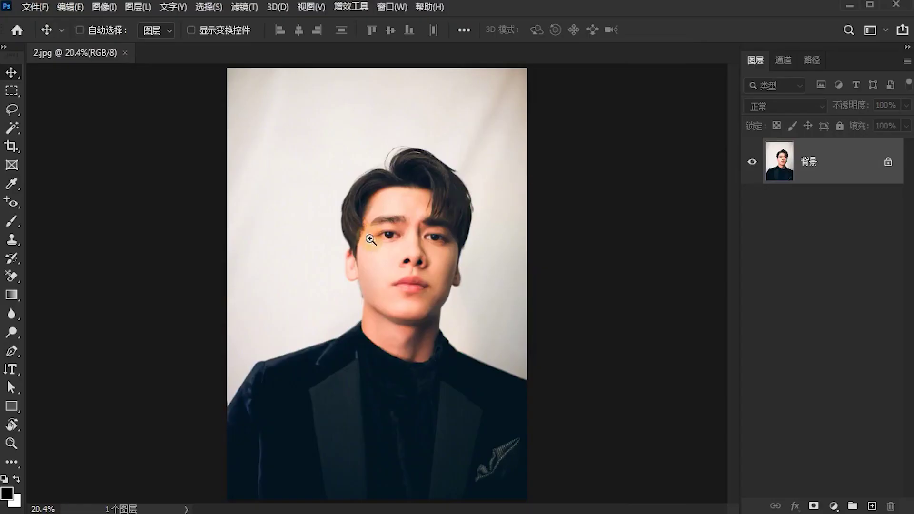
Switch to the Quick Selection tool and paint over the man's body and jacket.
scroll(404, 238, "up", 5)
scroll(470, 240, "down", 5)
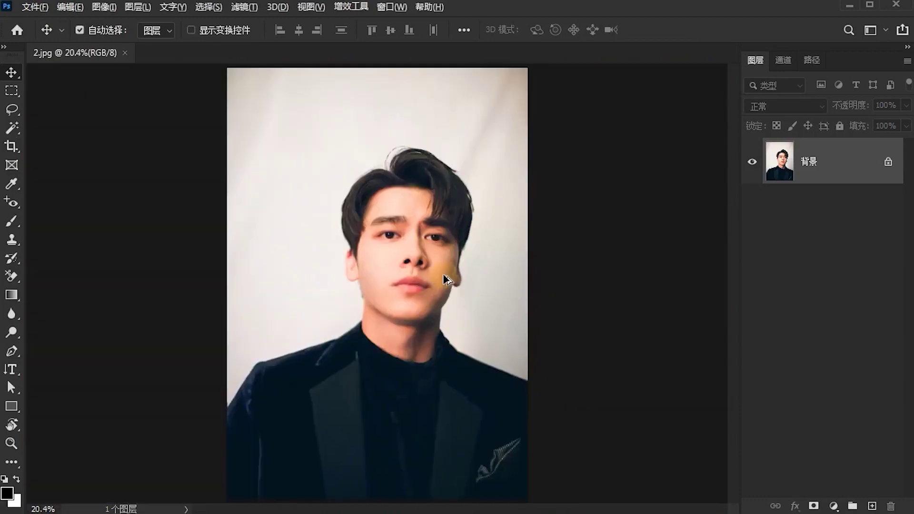
scroll(435, 276, "up", 2)
scroll(430, 276, "down", 2)
key("ctrl")
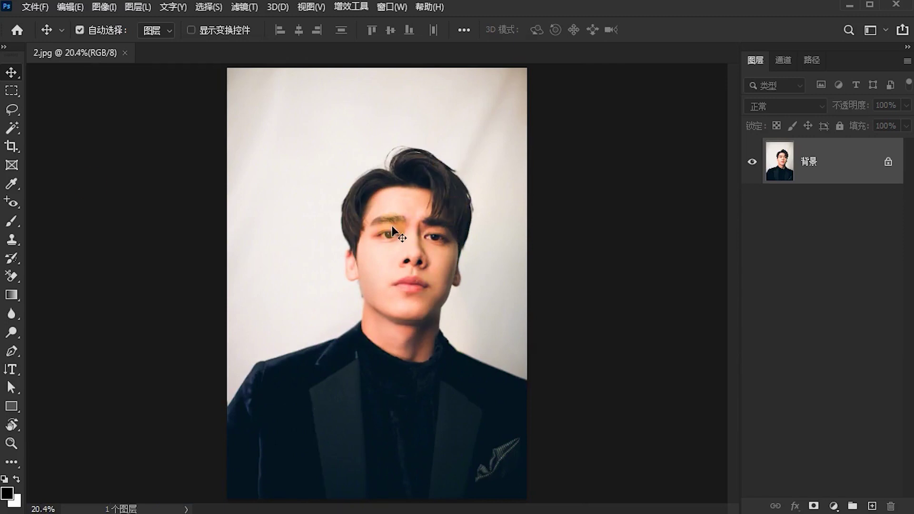
right_click(19, 127)
left_click(91, 137)
mouse_move(319, 403)
left_mouse_down()
mouse_move(398, 314)
mouse_move(497, 387)
left_mouse_up()
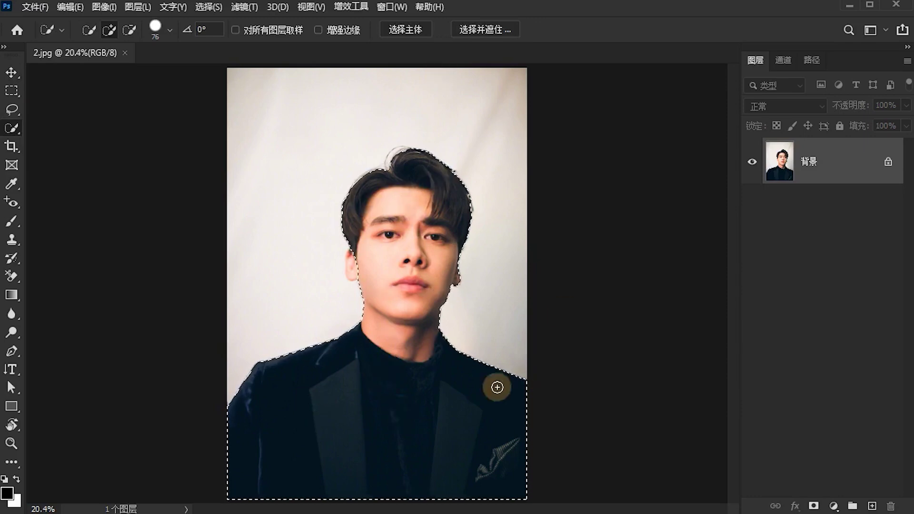
Extend the selection to include the left ear area.
left_click_drag(309, 245, 400, 243)
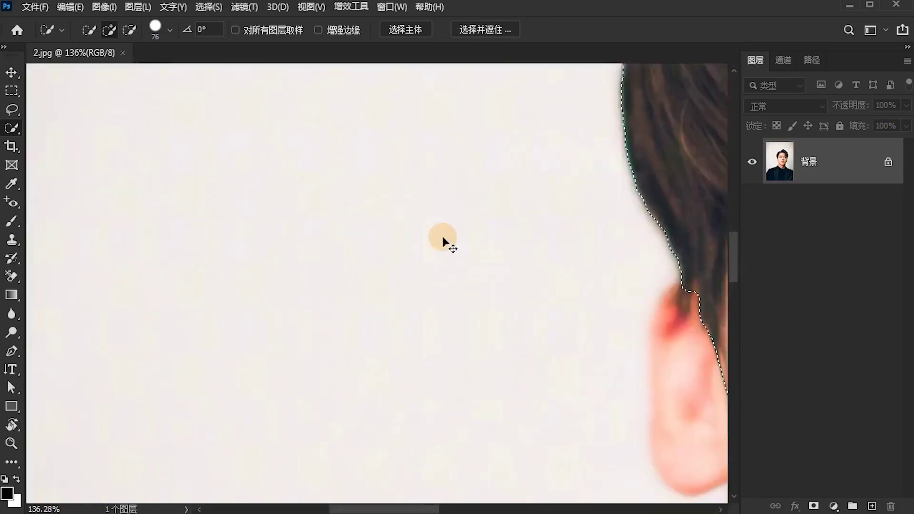
key("ctrl+0")
mouse_move(418, 302)
left_mouse_down()
mouse_move(476, 269)
mouse_move(445, 288)
left_mouse_up()
left_click(208, 268)
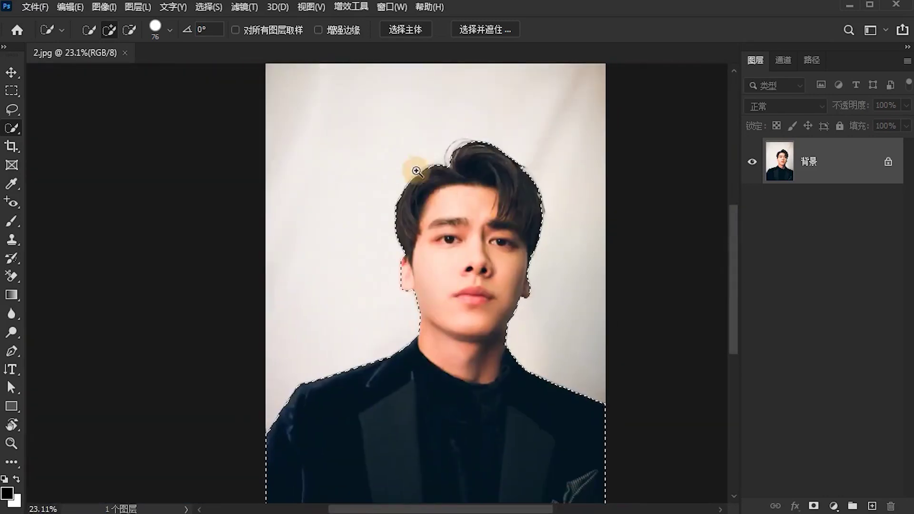
Zoom in on the top of the head and add the loose hair strands to the selection.
left_click_drag(417, 170, 520, 119)
left_click_drag(551, 175, 467, 196)
key("ctrl+0")
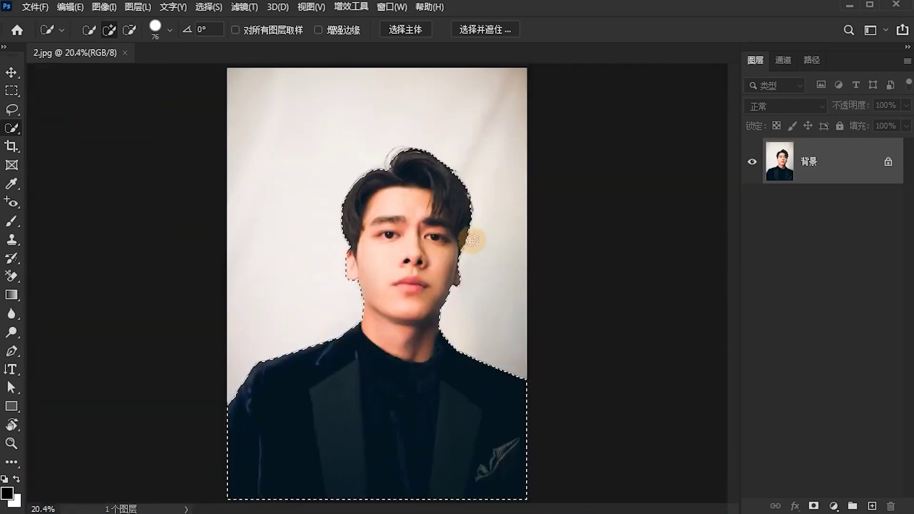
left_click_drag(418, 159, 469, 136)
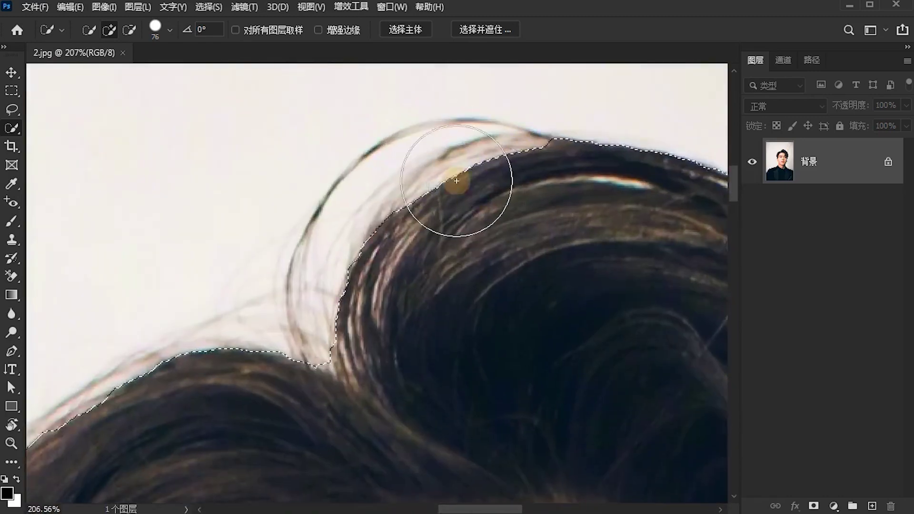
left_click_drag(456, 181, 465, 143)
scroll(496, 211, "down", 2)
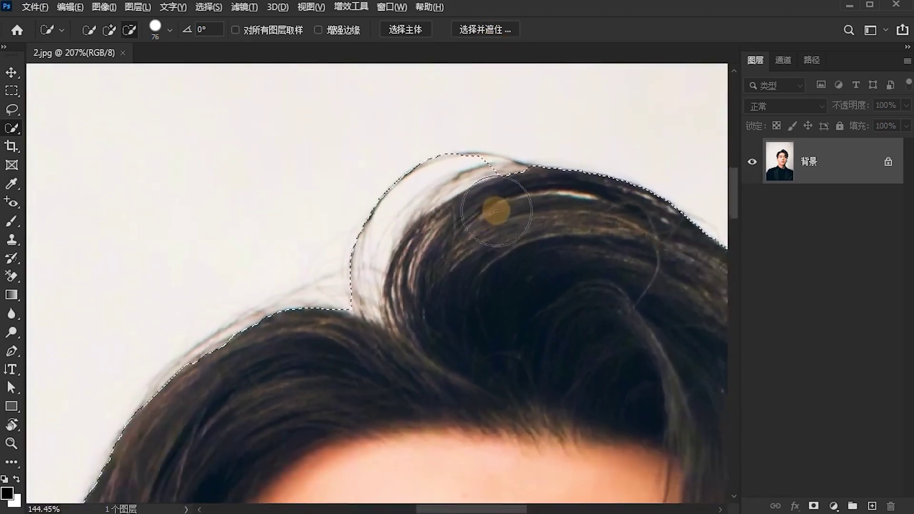
scroll(496, 211, "down", 1)
left_click(483, 27)
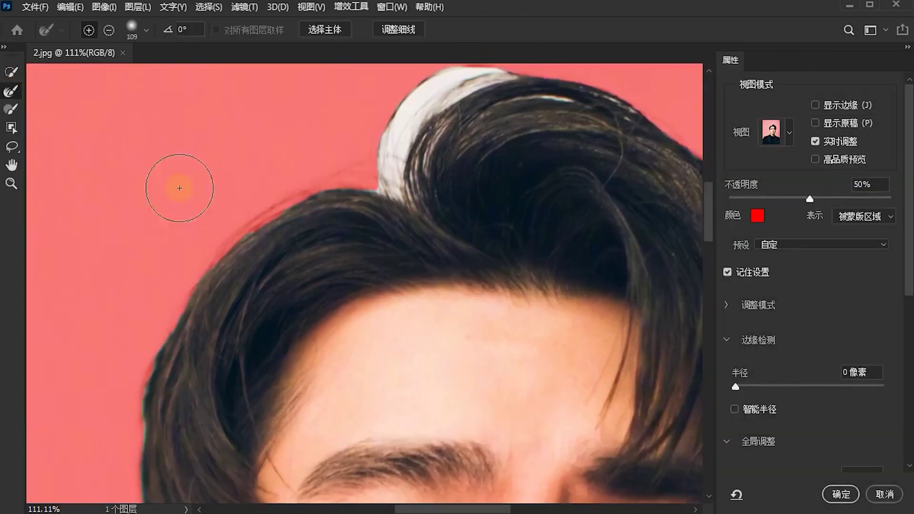
left_click(12, 72)
scroll(326, 188, "down", 1)
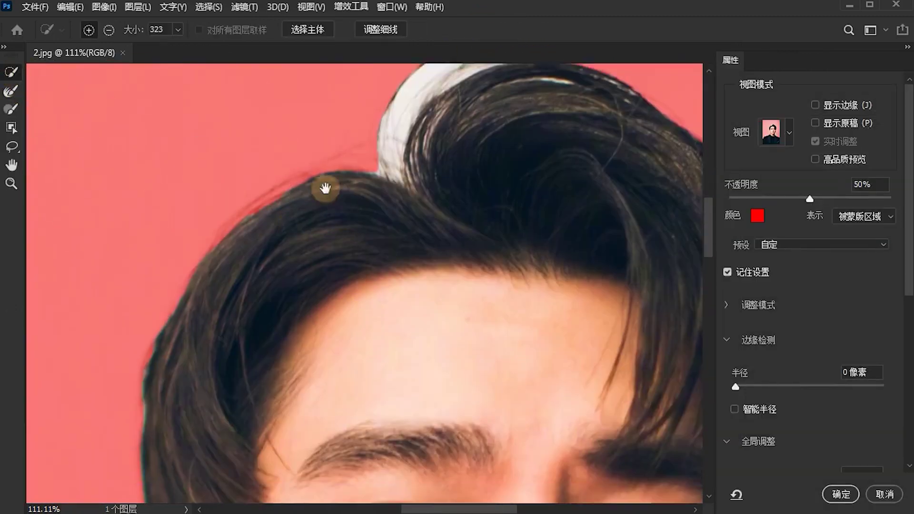
scroll(367, 265, "down", 2)
scroll(301, 257, "down", 2)
scroll(301, 257, "down", 2)
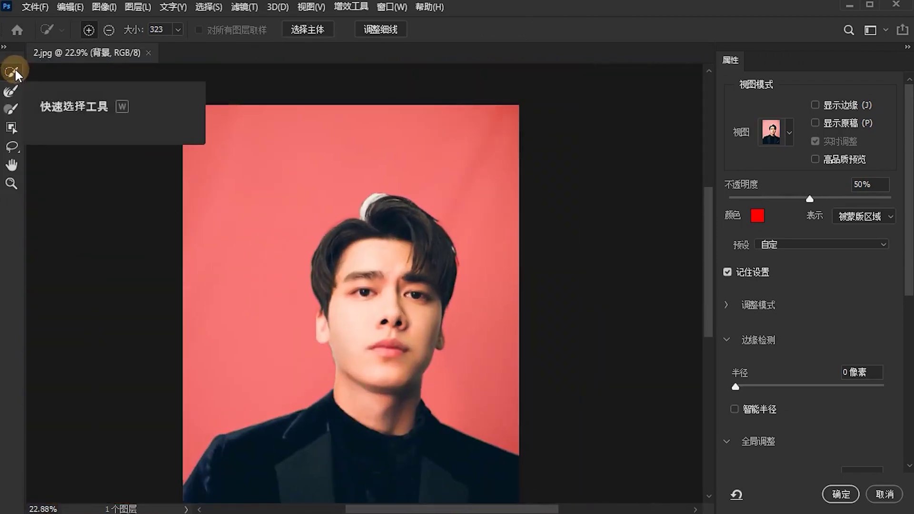
left_click(10, 91)
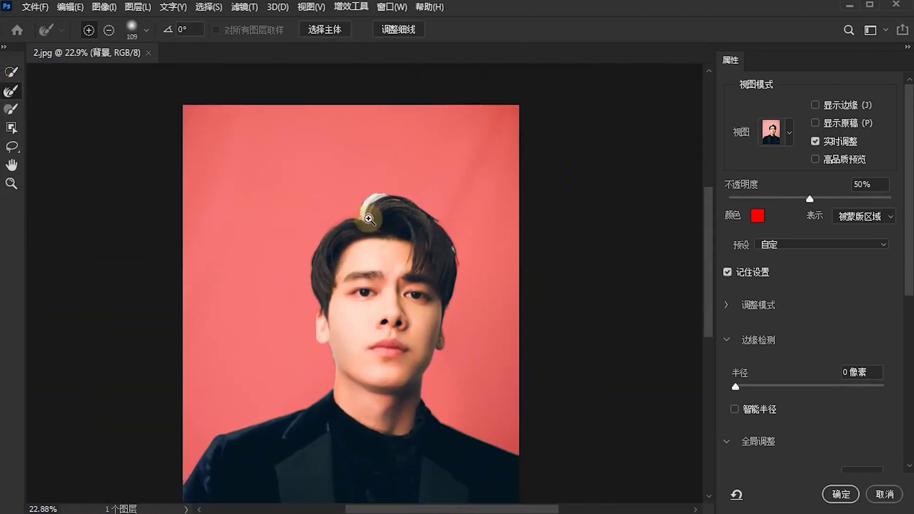
scroll(381, 200, "up", 5)
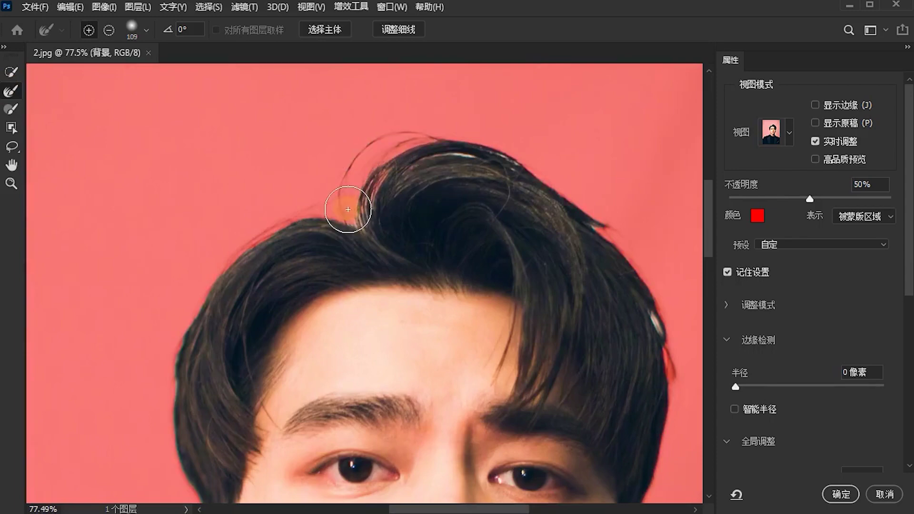
scroll(550, 397, "down", 3)
scroll(600, 458, "down", 1)
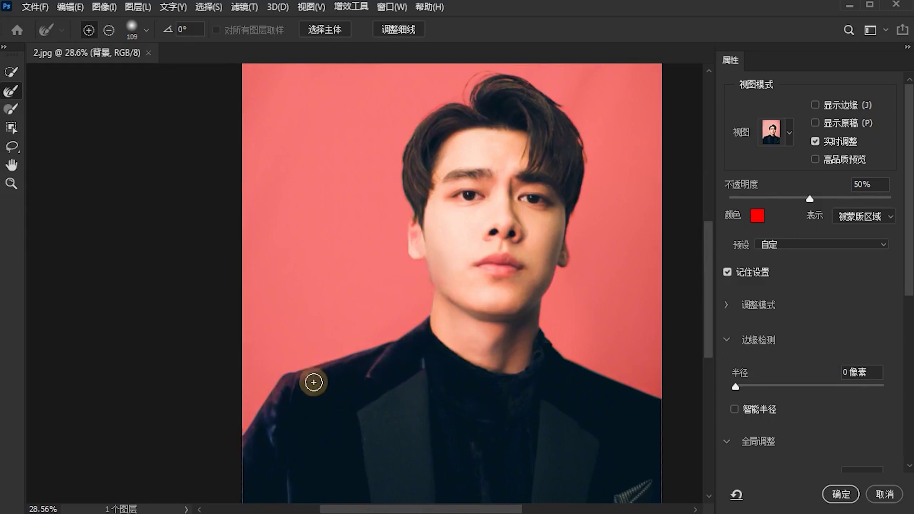
mouse_move(316, 372)
left_mouse_down()
mouse_move(465, 361)
mouse_move(316, 372)
left_mouse_up()
left_click(774, 133)
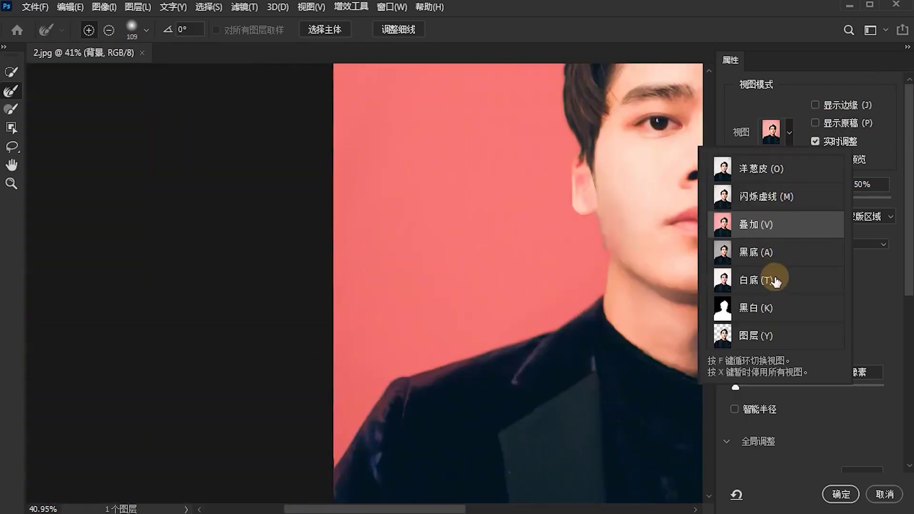
left_click(742, 307)
left_click_drag(463, 410, 521, 383)
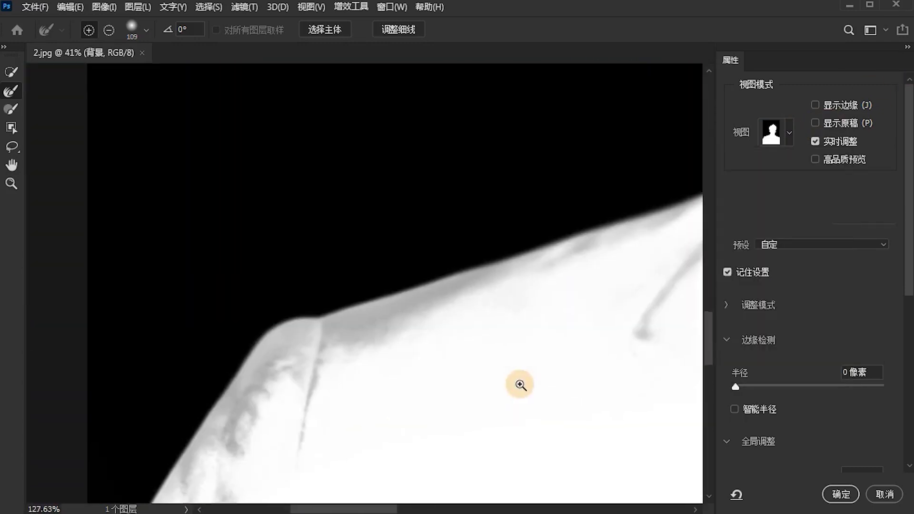
left_click(11, 108)
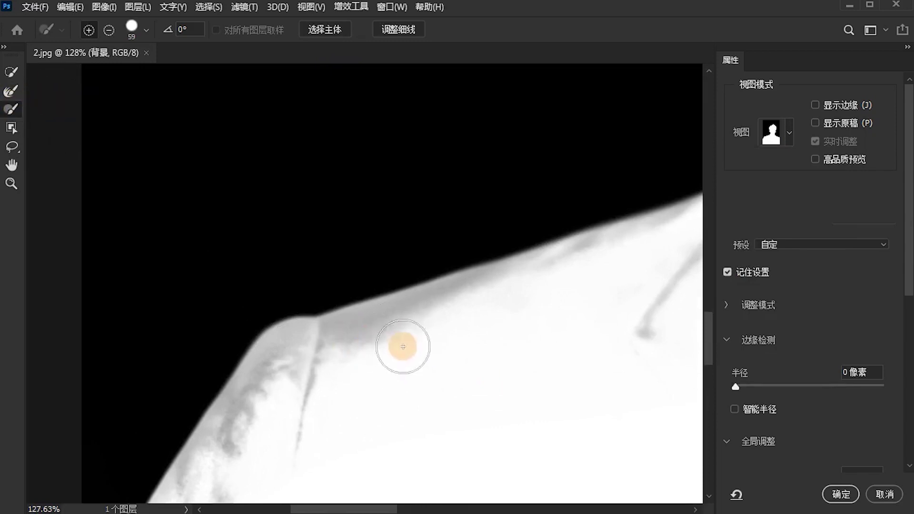
left_click_drag(381, 330, 309, 364)
left_click_drag(445, 311, 472, 295)
left_click_drag(405, 332, 318, 356)
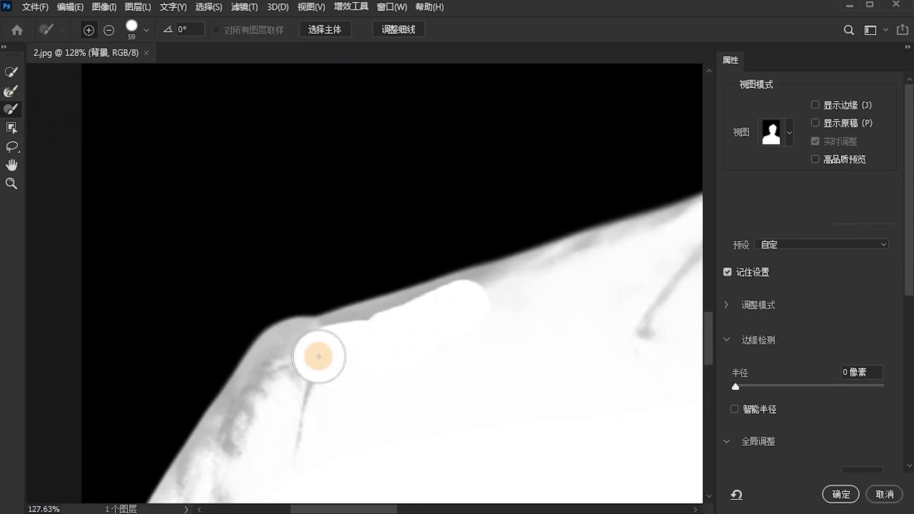
left_click(886, 499)
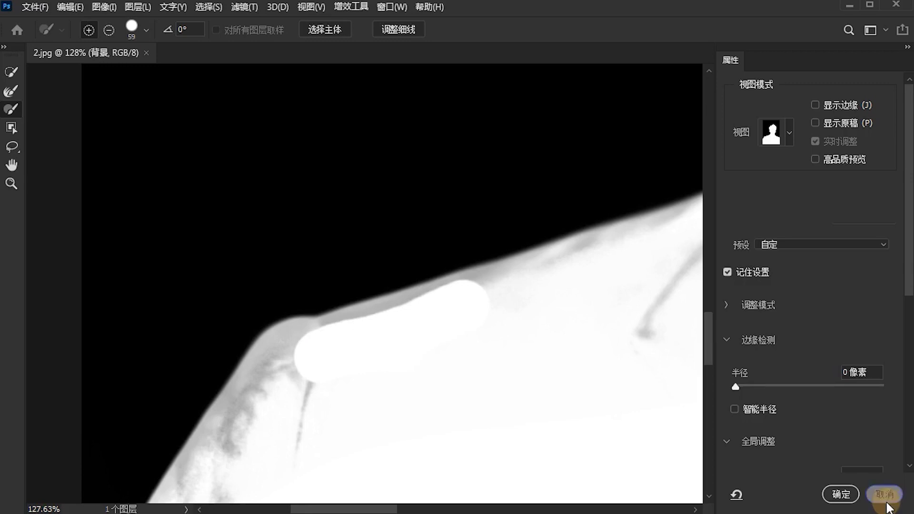
key("ctrl+0")
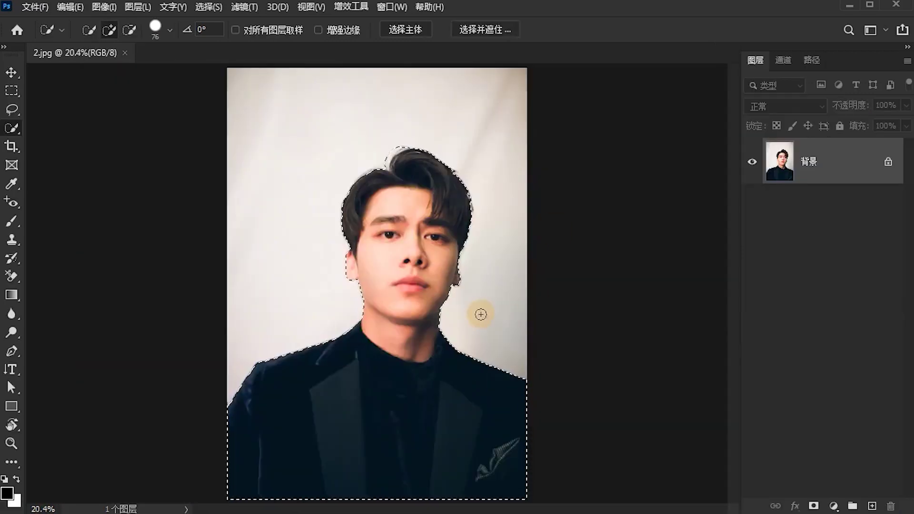
left_click(11, 72)
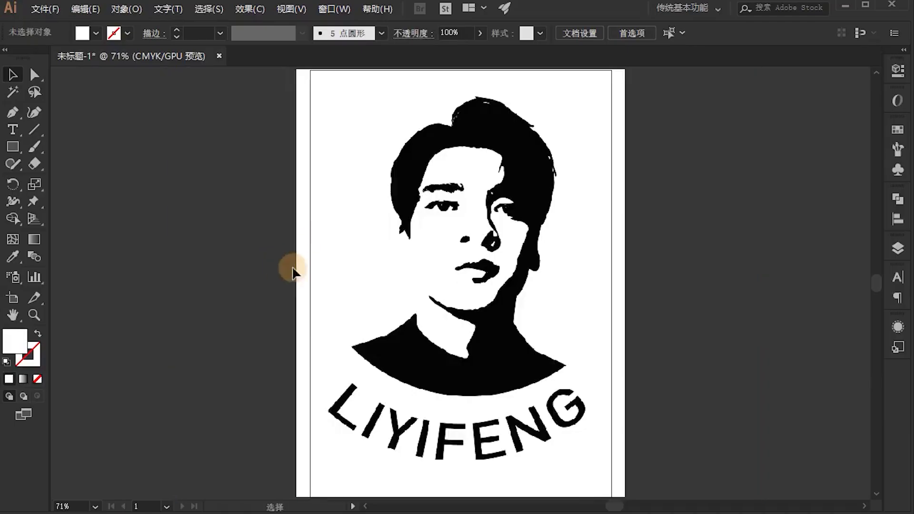
Place the 1.png cut-out portrait on the canvas, left of the LIYIFENG stencil artboard.
scroll(293, 271, "down", 5)
left_click_drag(281, 273, 462, 209)
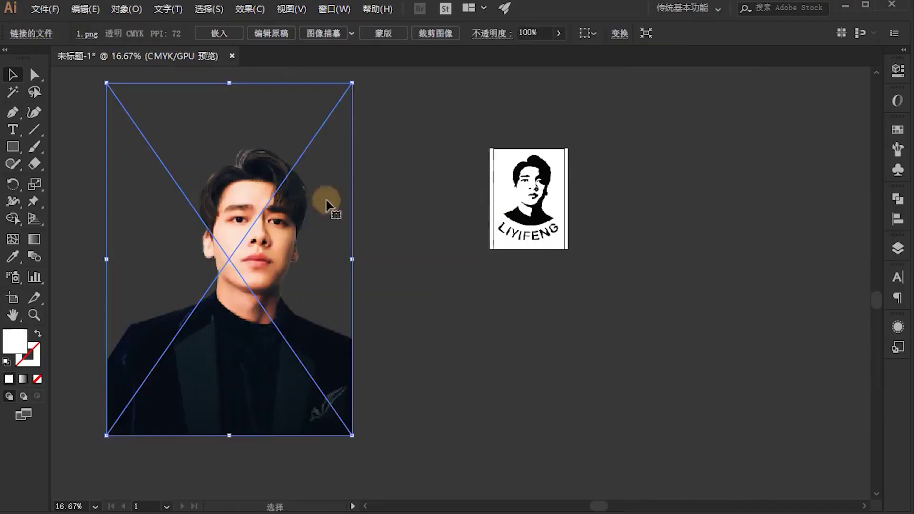
left_click_drag(236, 258, 302, 229)
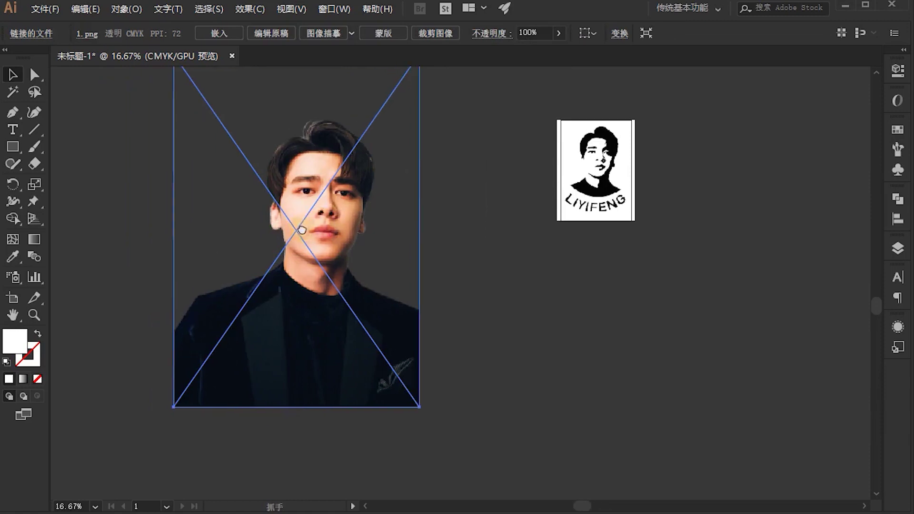
left_click(500, 284)
scroll(343, 272, "up", 1)
scroll(353, 280, "down", 2)
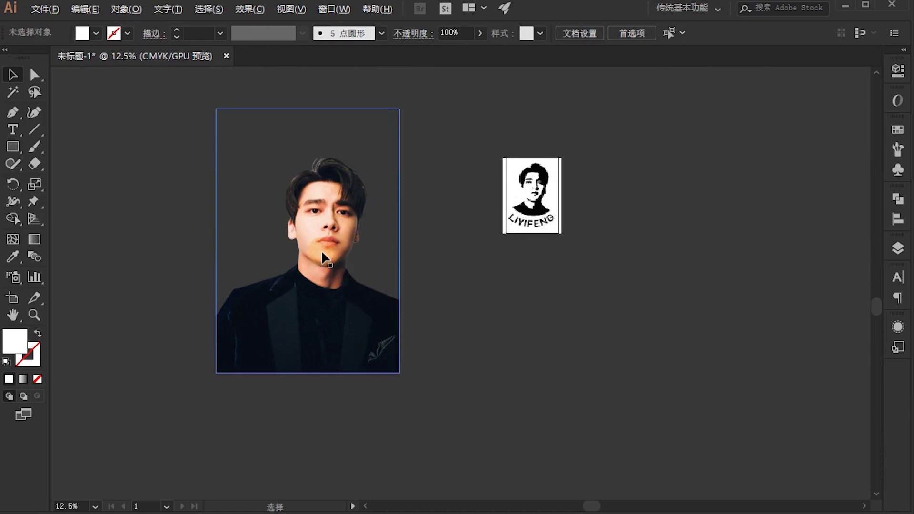
scroll(321, 250, "up", 1)
mouse_move(322, 262)
left_mouse_down()
mouse_move(335, 289)
mouse_move(327, 280)
mouse_move(394, 198)
left_mouse_up()
scroll(316, 326, "up", 2)
scroll(347, 265, "down", 2)
Image Trace the selected portrait with default settings, confirming the large-image warning.
left_click(322, 35)
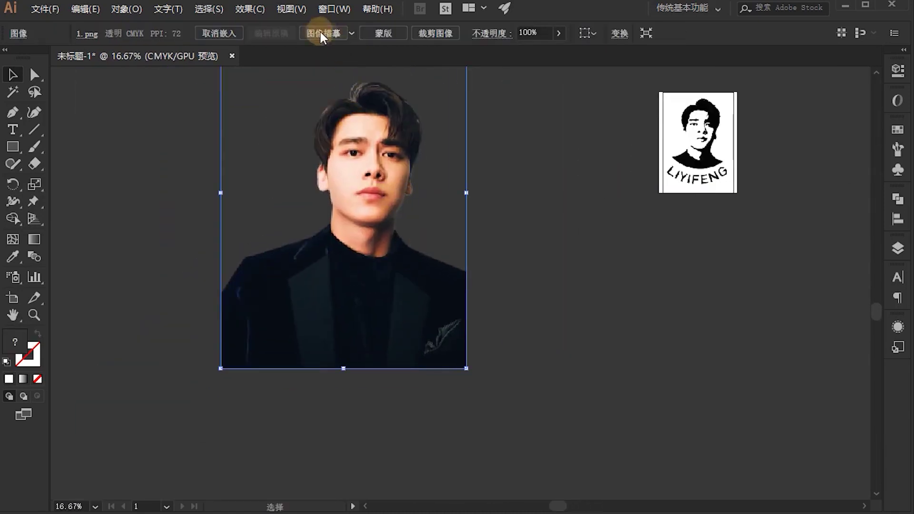
left_click(351, 33)
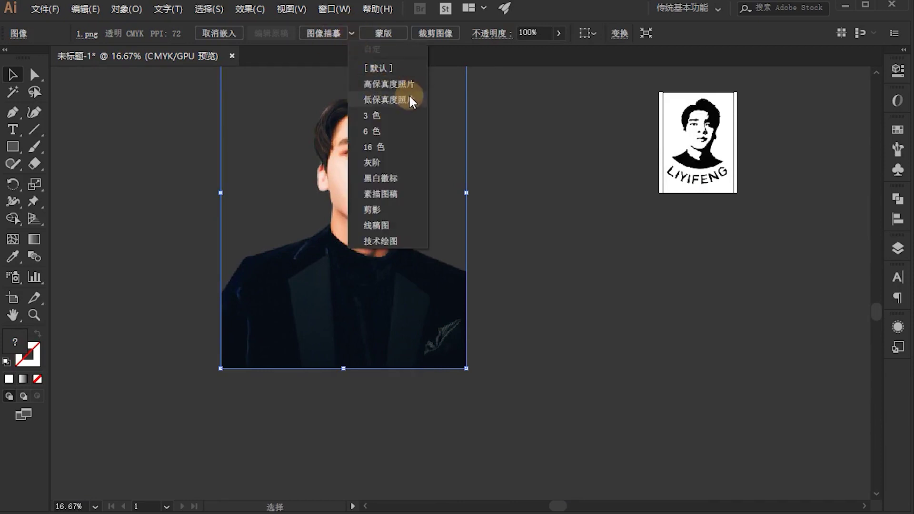
left_click(460, 193)
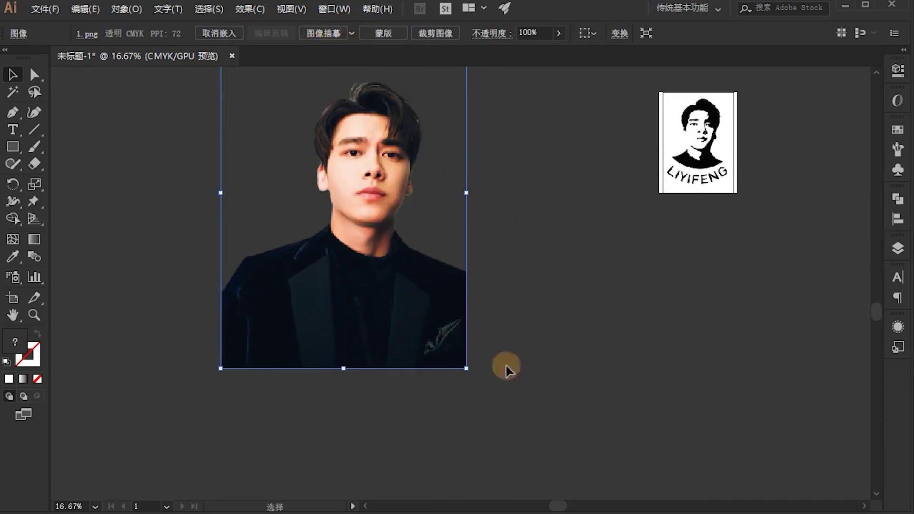
left_click(328, 30)
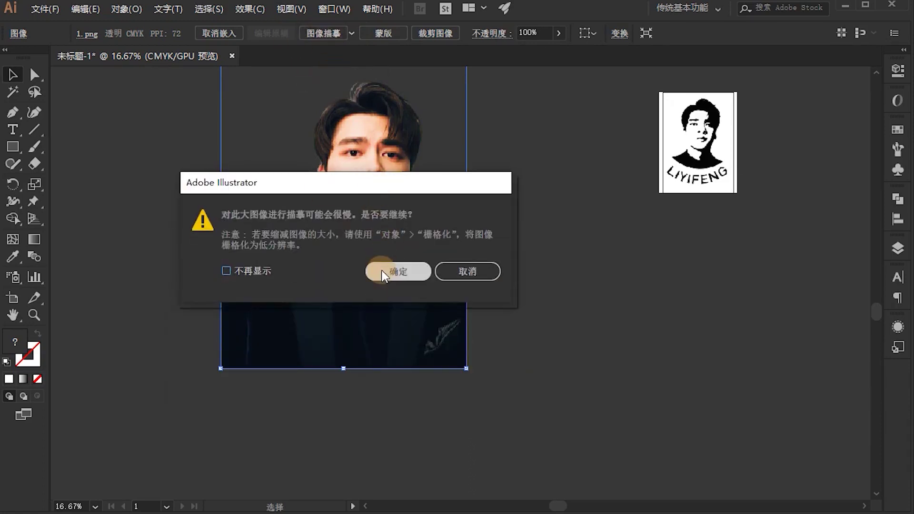
left_click(383, 272)
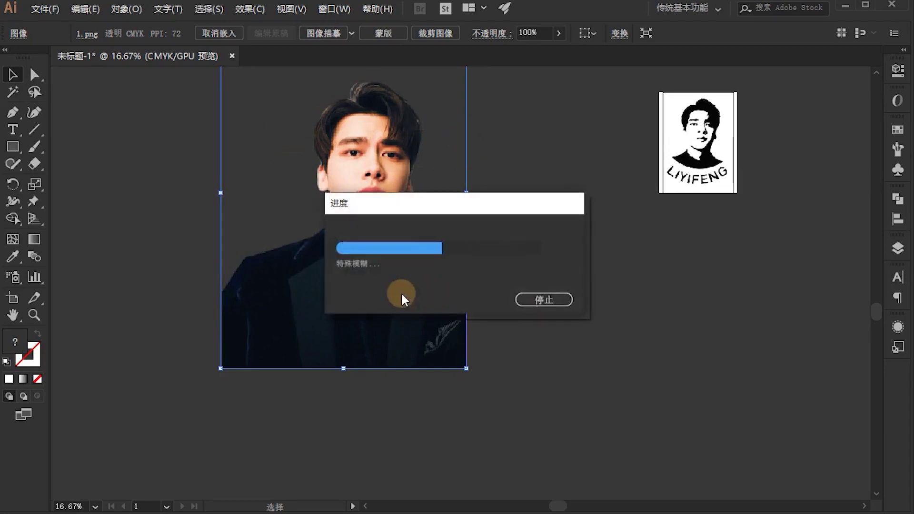
scroll(384, 200, "up", 2)
Move the traced portrait onto the small LIYIFENG artboard.
scroll(445, 200, "down", 4)
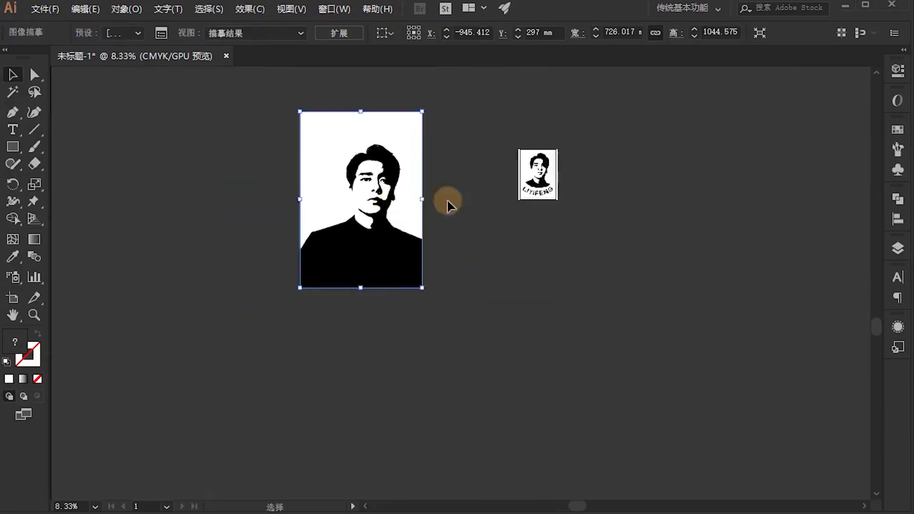
mouse_move(445, 200)
left_mouse_down()
mouse_move(360, 248)
mouse_move(466, 243)
left_mouse_up()
scroll(360, 248, "up", 4)
scroll(510, 221, "down", 2)
scroll(408, 236, "down", 1)
scroll(394, 241, "up", 1)
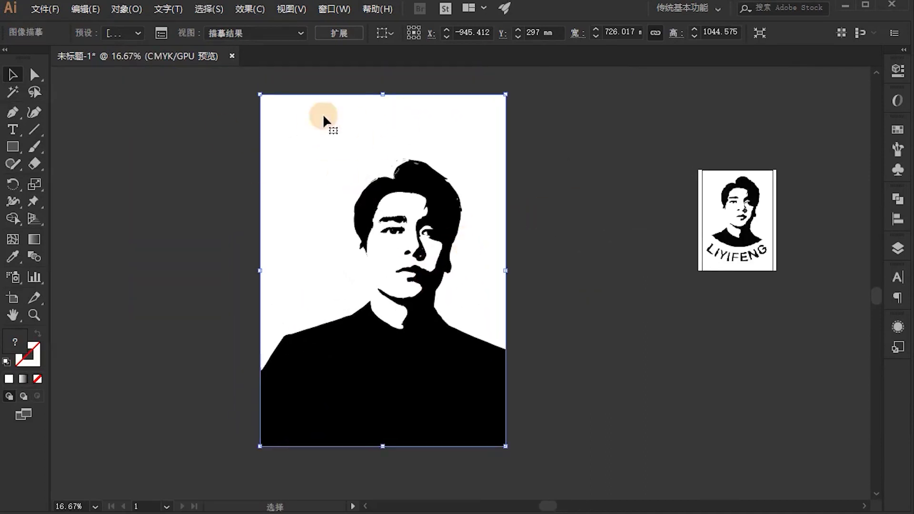
left_click(469, 153)
mouse_move(451, 188)
left_mouse_down()
mouse_move(398, 189)
mouse_move(411, 197)
left_mouse_up()
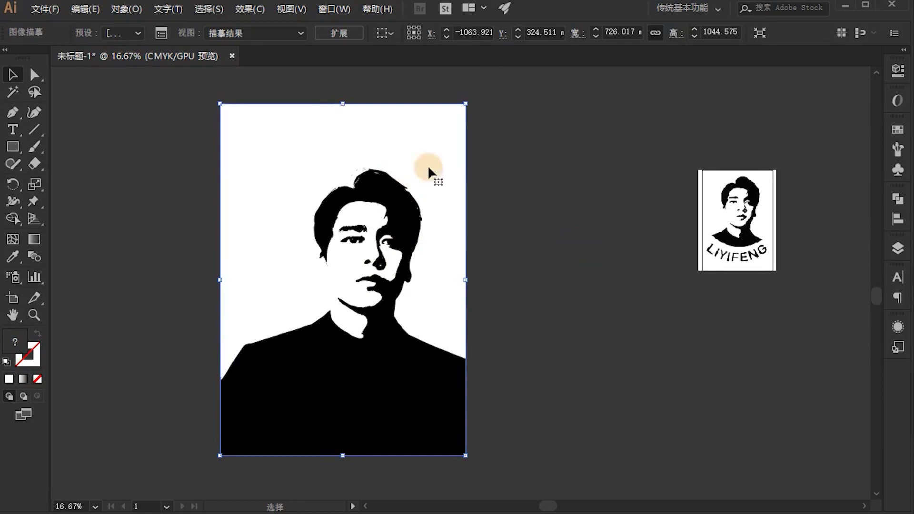
left_click_drag(371, 147, 375, 133)
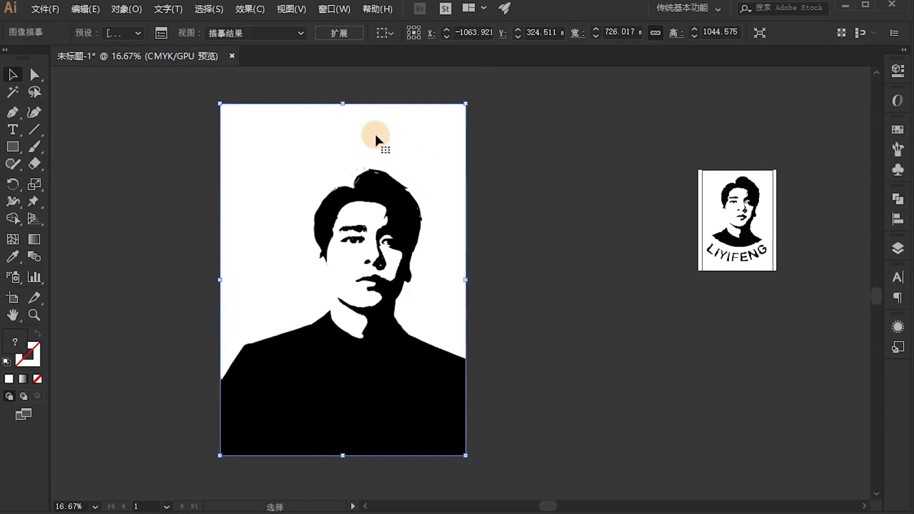
Expand the tracing into editable vector paths and ungroup the shapes.
left_click(346, 32)
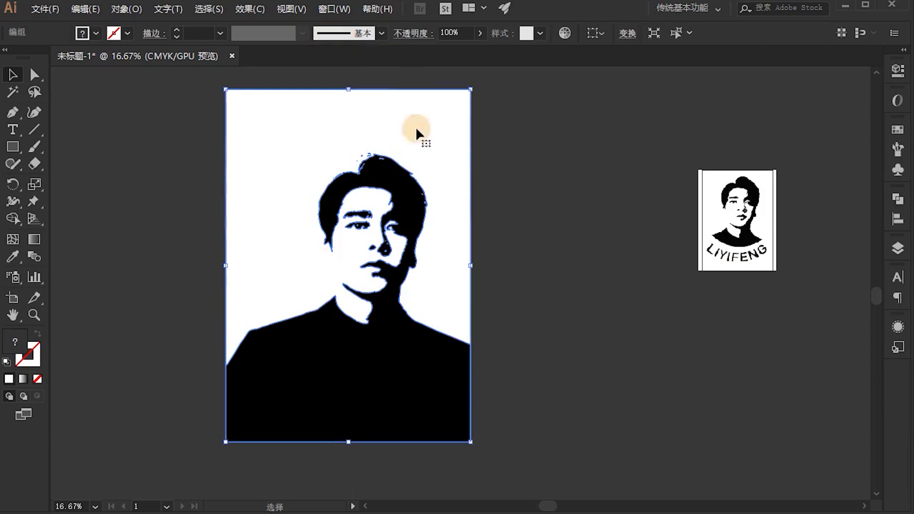
scroll(403, 191, "up", 4)
scroll(404, 191, "up", 1)
scroll(287, 138, "down", 4)
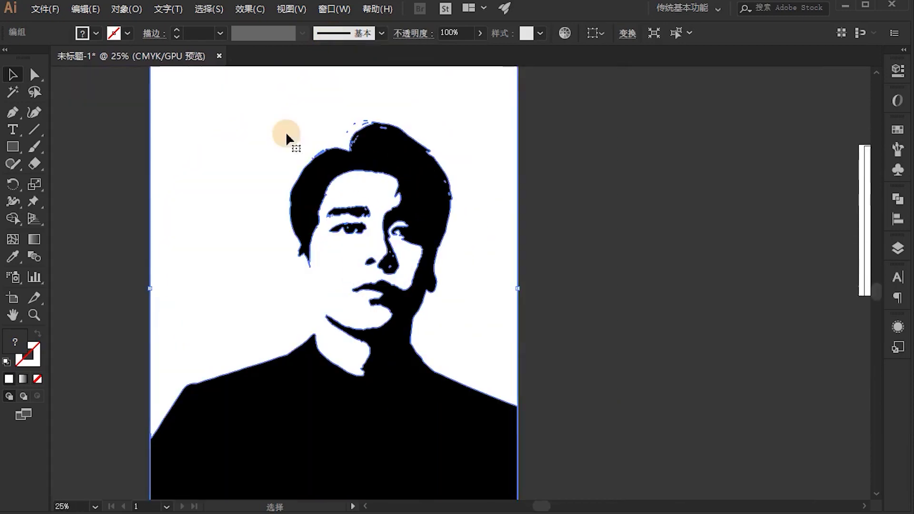
right_click(241, 98)
left_click(305, 213)
left_click(618, 204)
scroll(618, 204, "down", 1)
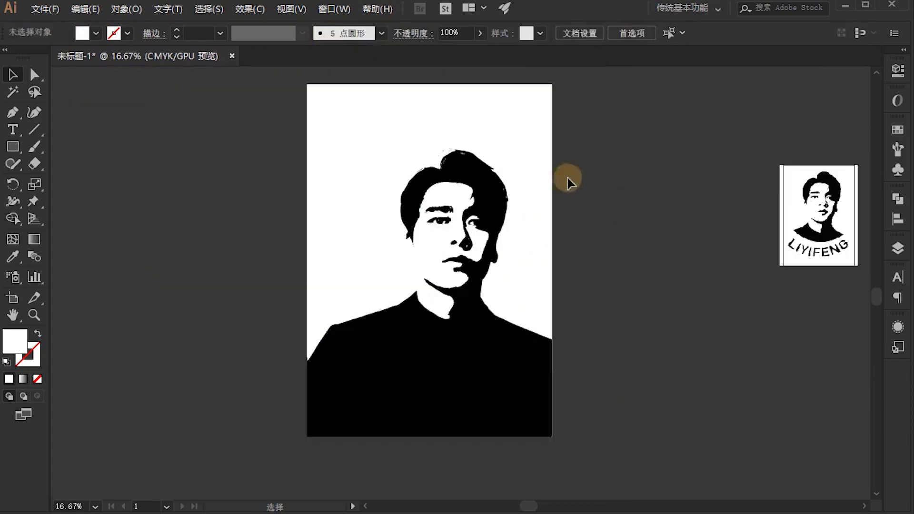
left_click_drag(547, 179, 246, 251)
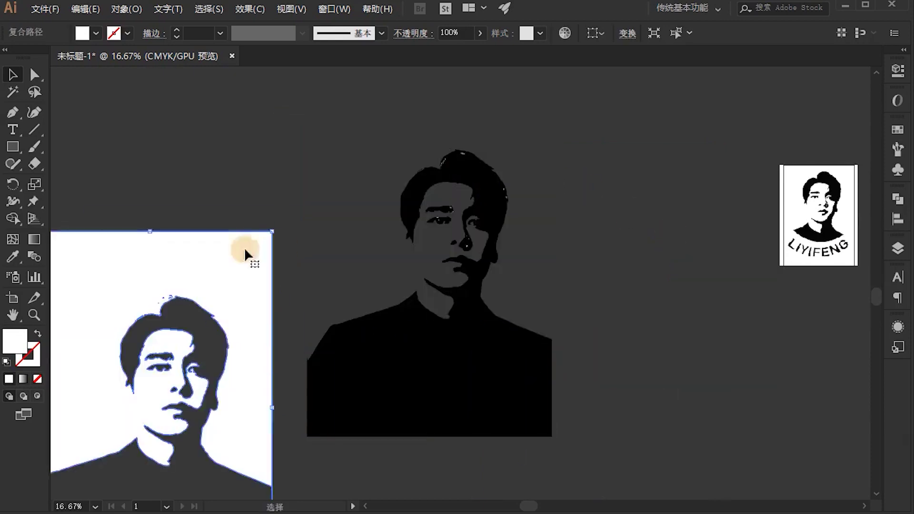
scroll(465, 262, "up", 3)
scroll(476, 204, "up", 3)
scroll(496, 219, "down", 2)
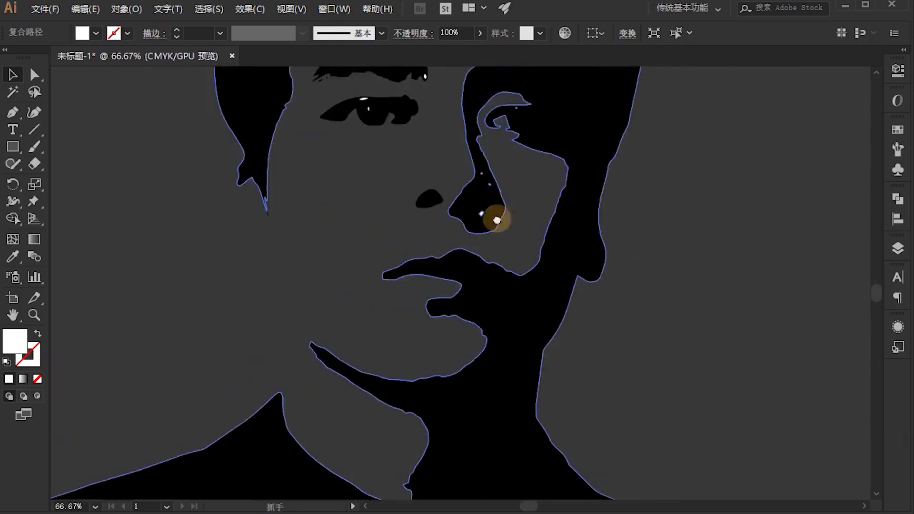
scroll(497, 220, "up", 2)
scroll(536, 259, "down", 4)
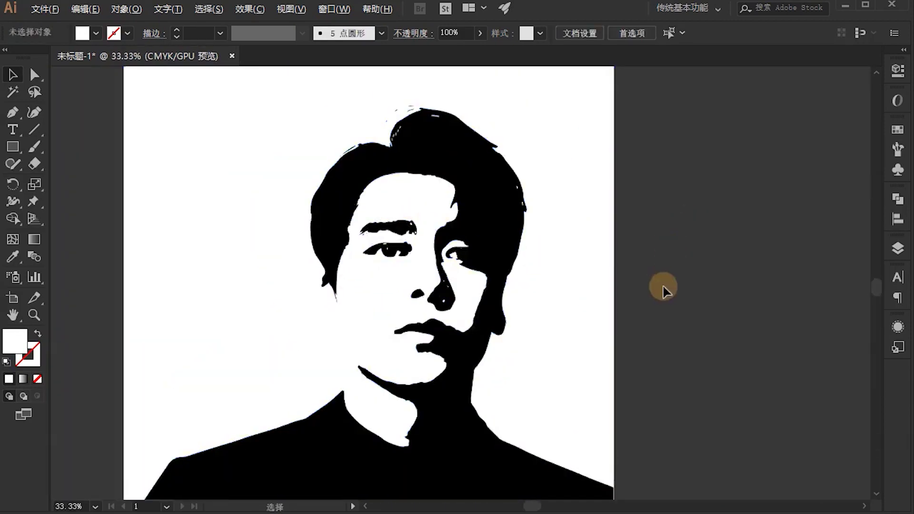
scroll(664, 288, "down", 2)
key("ctrl+z")
key("ctrl+z")
key("ctrl+shift+z")
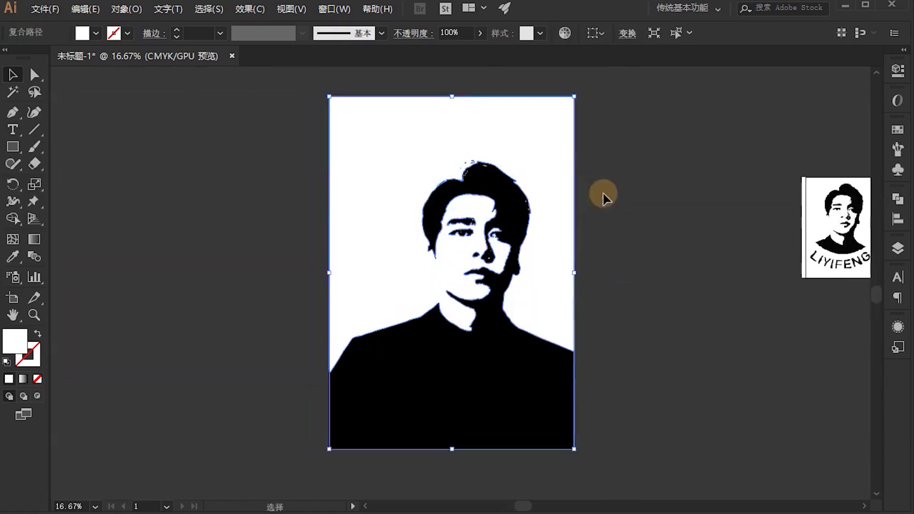
left_click(619, 214)
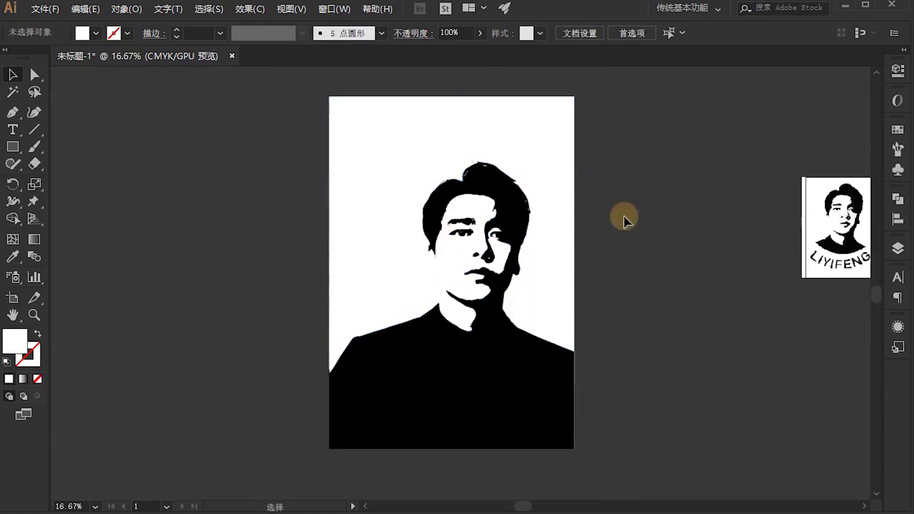
Select the white background shape and every other shape with the same white fill.
left_click(413, 111)
mouse_move(401, 106)
left_mouse_down()
mouse_move(202, 153)
mouse_move(453, 150)
left_mouse_up()
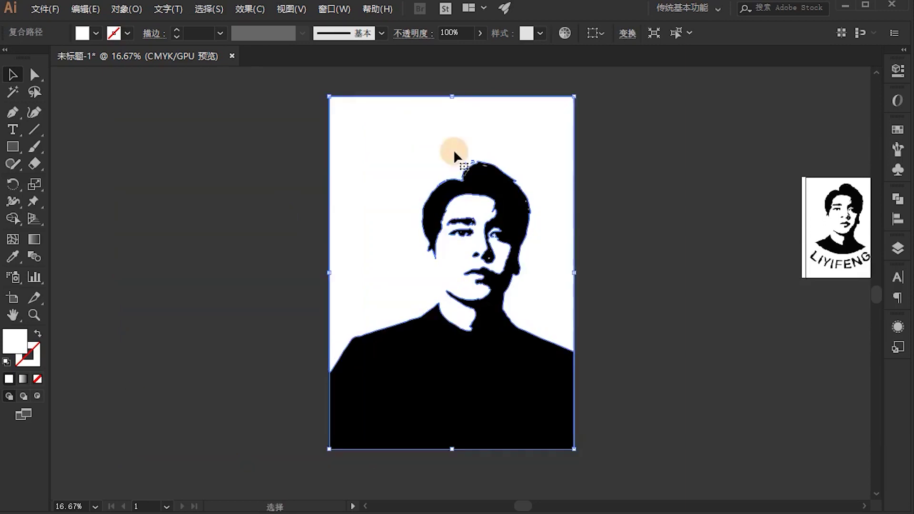
left_click(209, 8)
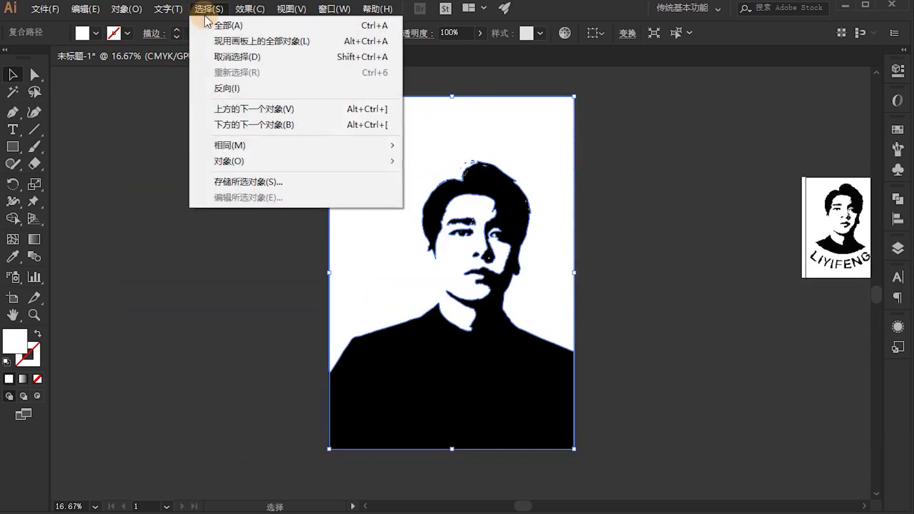
mouse_move(293, 145)
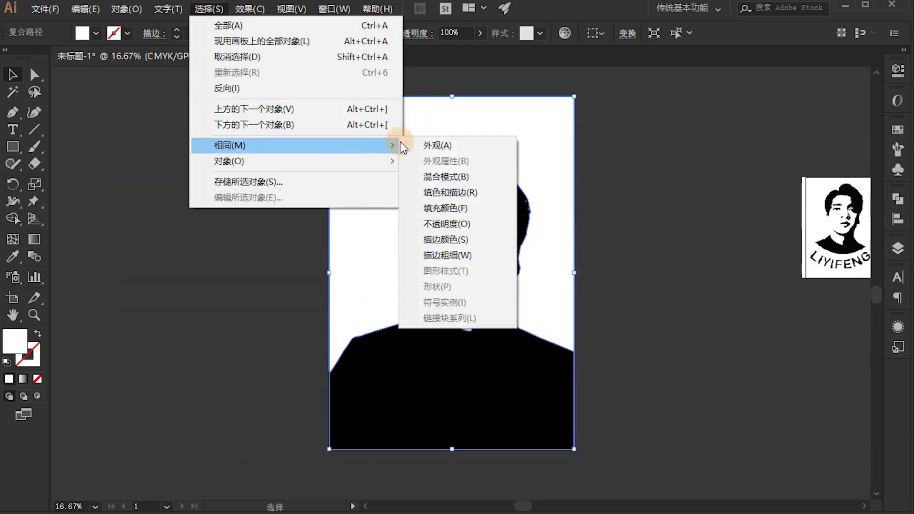
left_click(439, 207)
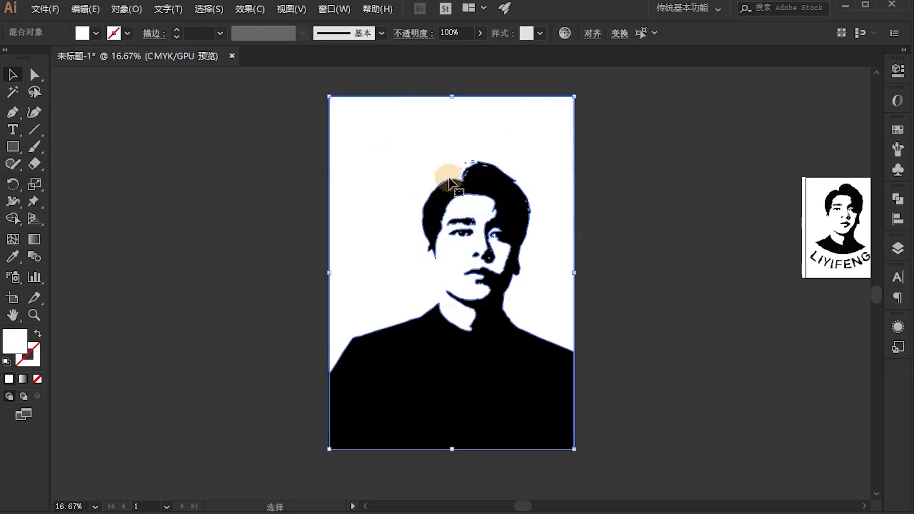
Pull the selected white shapes away from the silhouette and delete them.
left_click_drag(522, 122, 422, 229)
scroll(699, 302, "up", 2)
scroll(449, 253, "down", 2)
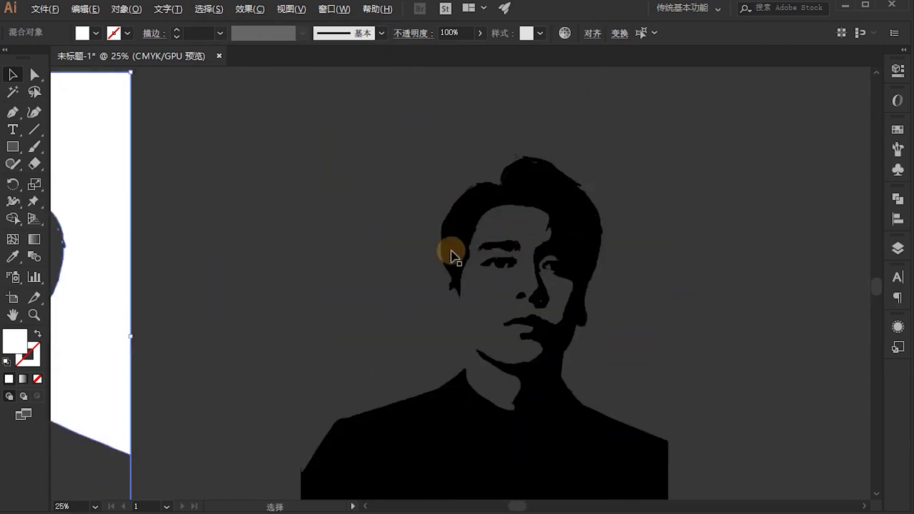
scroll(296, 245, "up", 3)
scroll(176, 231, "up", 1)
scroll(290, 239, "down", 4)
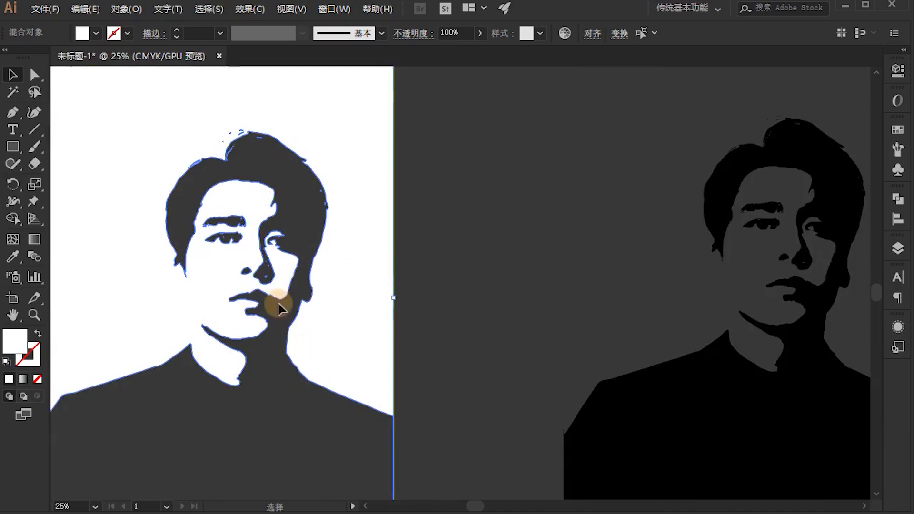
scroll(236, 187, "down", 1)
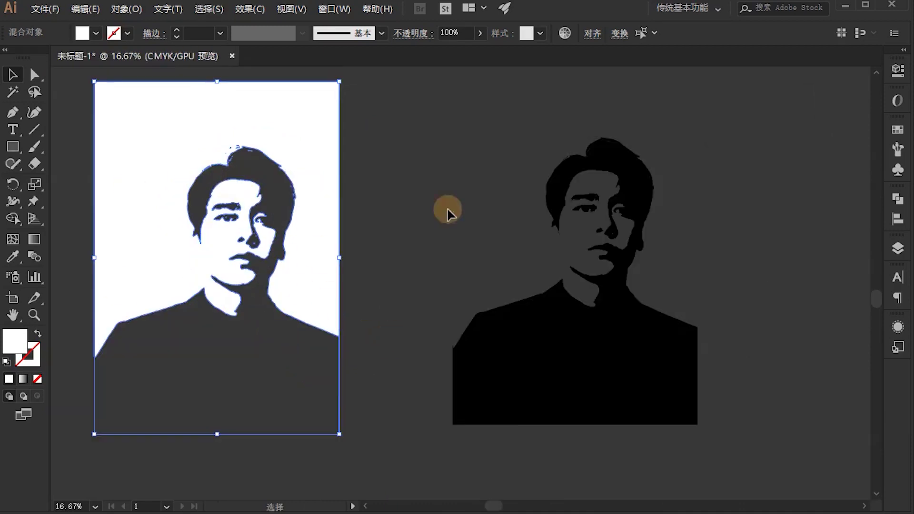
scroll(484, 202, "up", 2)
scroll(452, 204, "down", 1)
scroll(375, 200, "left", 2)
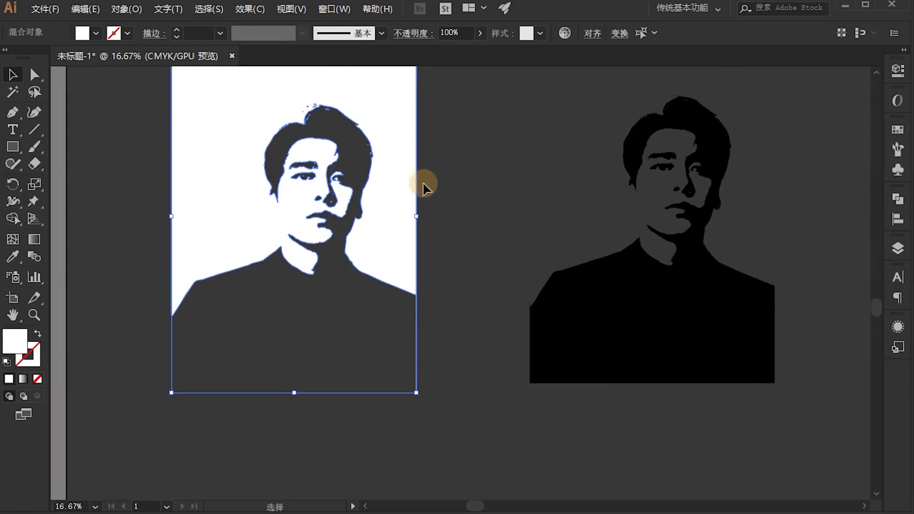
key("Delete")
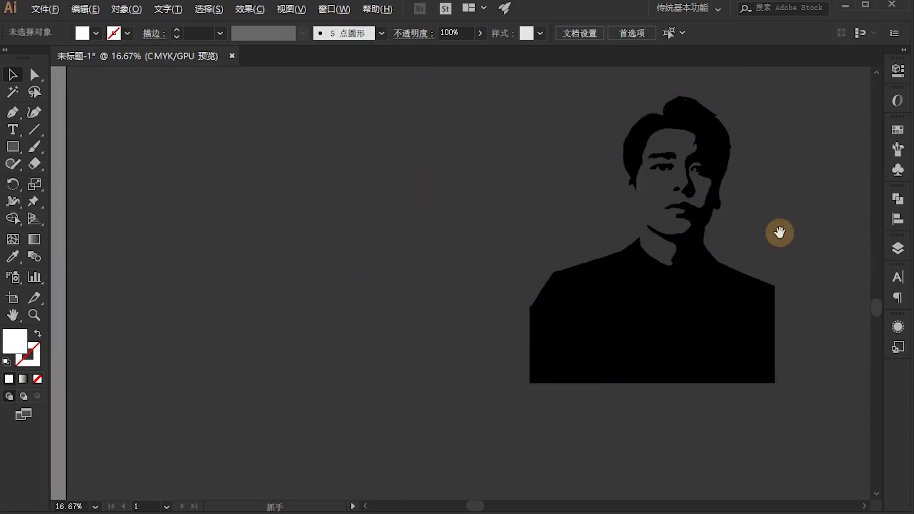
scroll(779, 232, "up", 1)
scroll(496, 153, "up", 1)
scroll(510, 198, "up", 1)
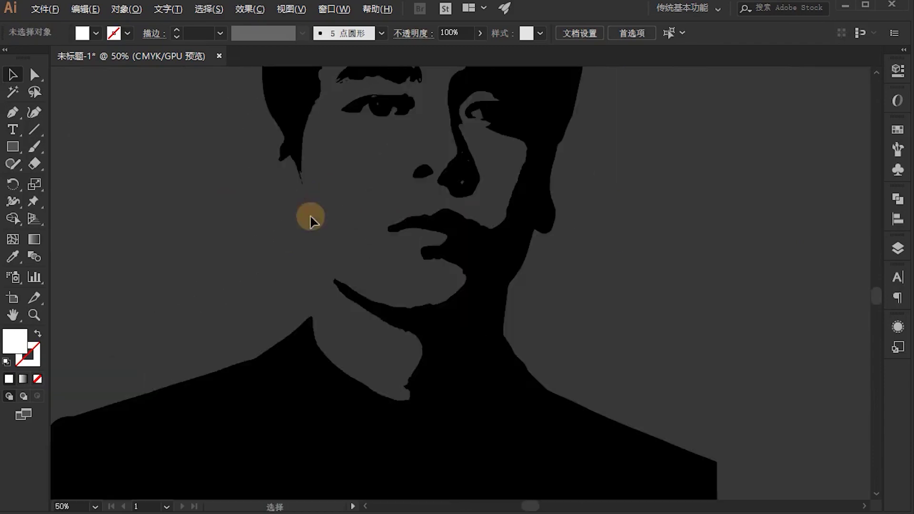
scroll(582, 219, "down", 1)
scroll(484, 264, "up", 2)
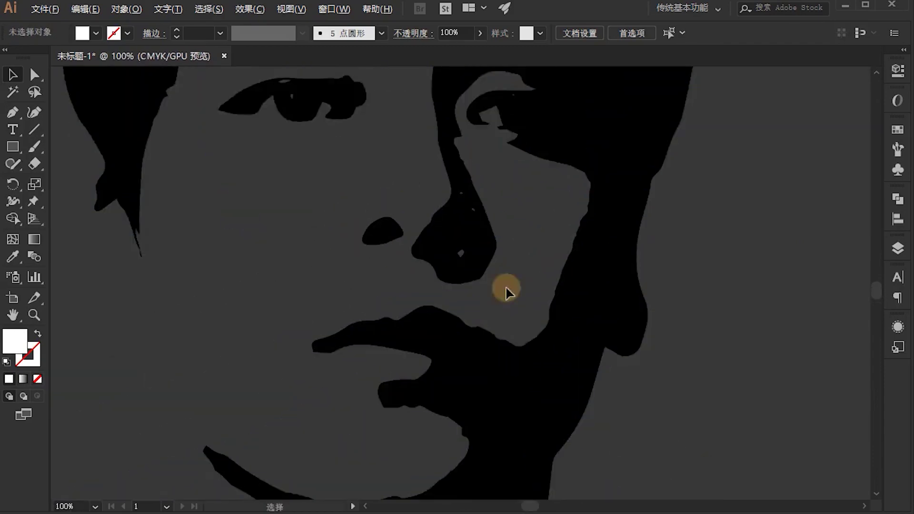
left_click_drag(506, 291, 485, 249)
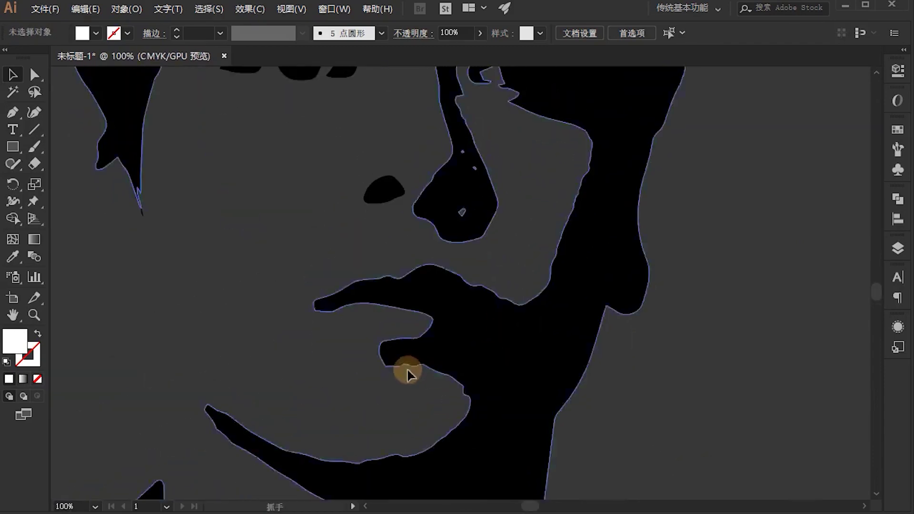
left_click(35, 75)
scroll(449, 370, "up", 2)
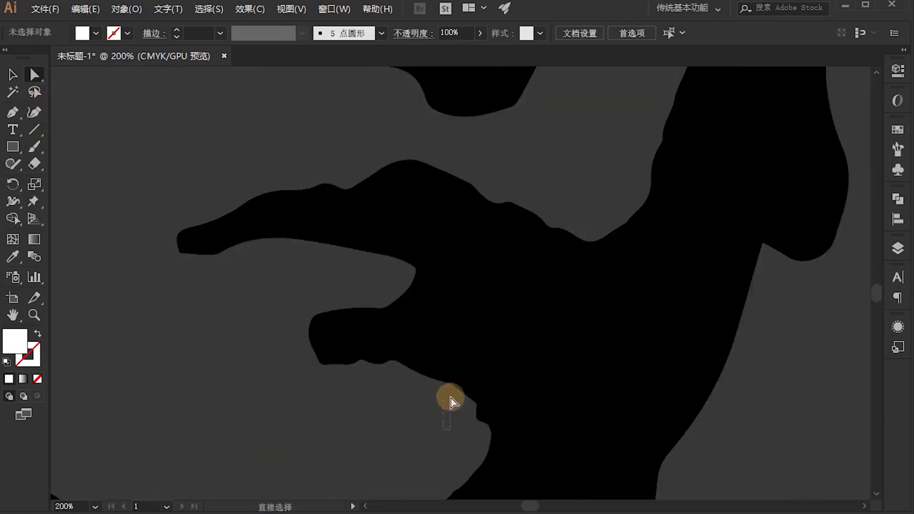
Delete the jagged anchors where the lip joins the face shadow, splitting off the lip shape.
left_click(468, 356)
left_click_drag(438, 401, 464, 378)
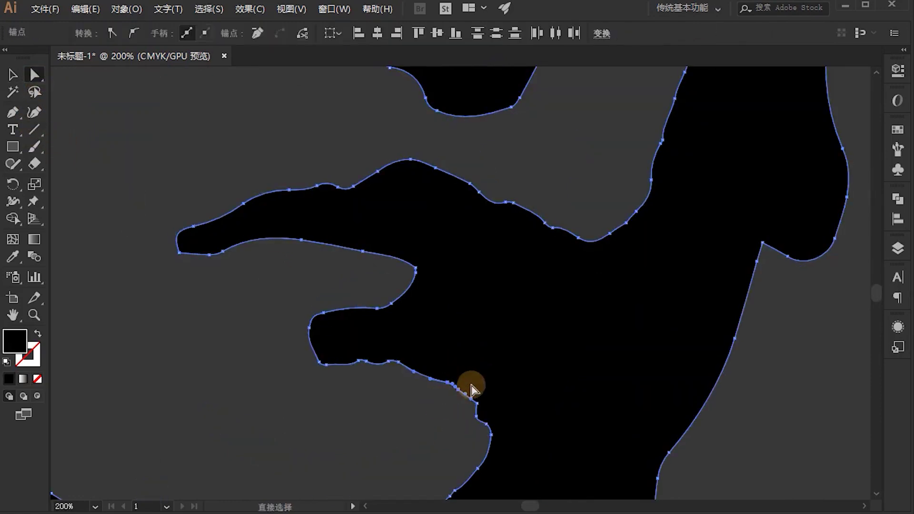
key("Delete")
left_click(535, 214)
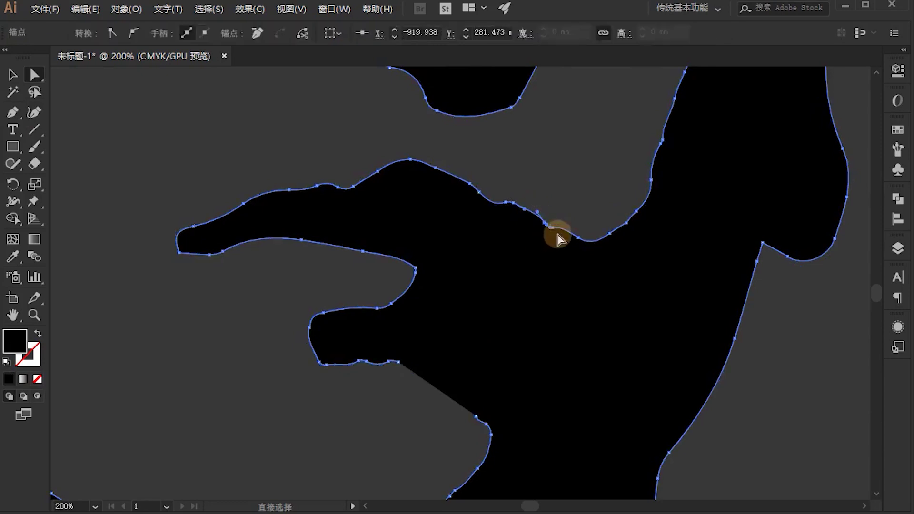
key("Delete")
left_click(547, 231)
key("Delete")
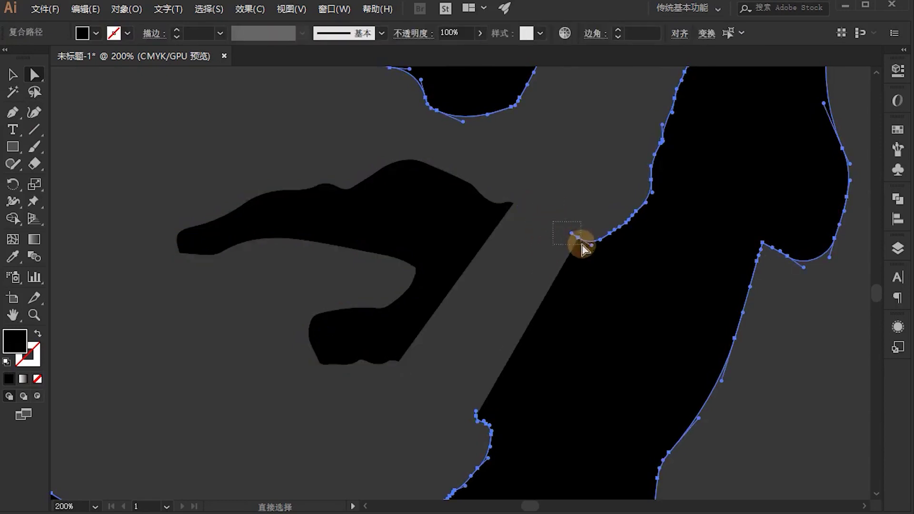
key("Delete")
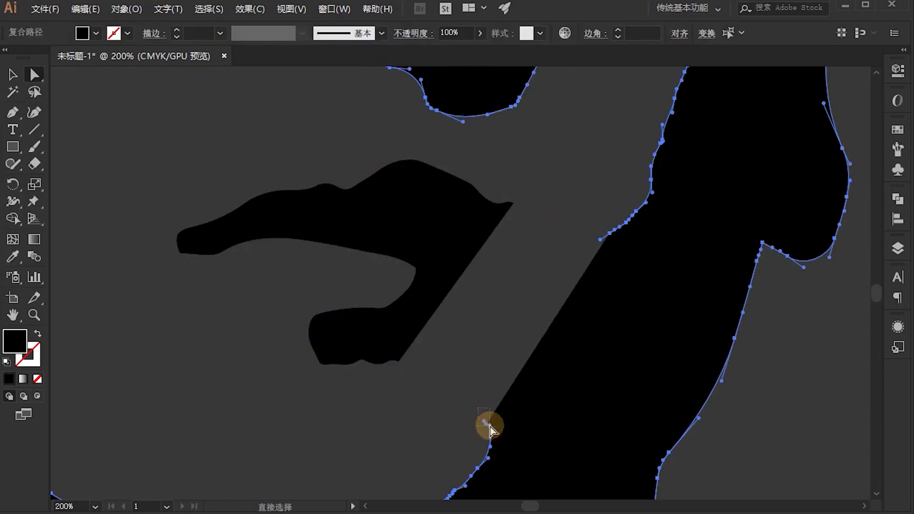
key("Delete")
left_click(471, 296)
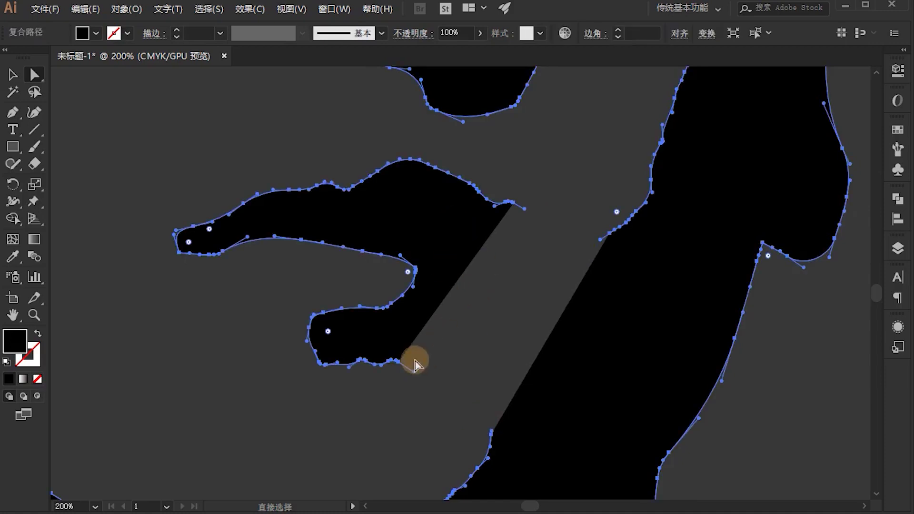
Redraw the lip's right and bottom edges with the Pen tool and close the shape.
left_click(13, 113)
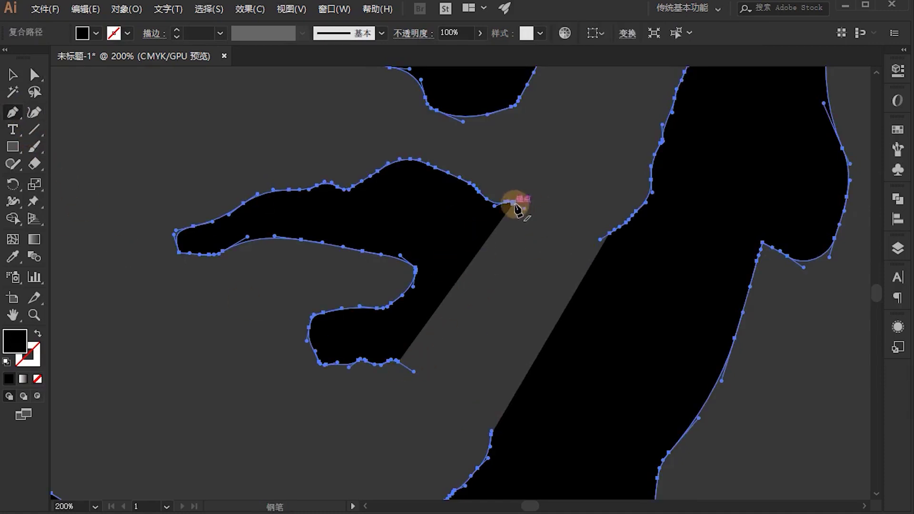
left_click(513, 203)
left_click(571, 243)
left_click(561, 272)
left_click(538, 312)
left_click(510, 340)
left_click(460, 360)
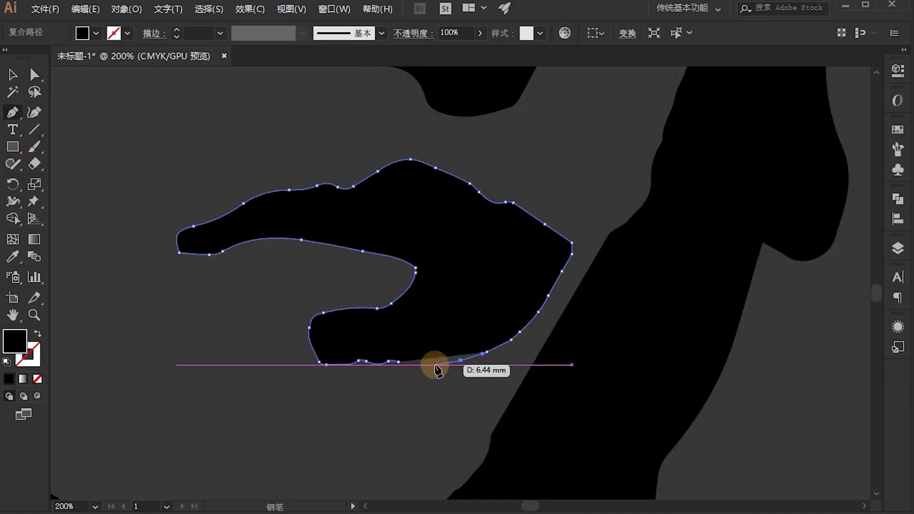
left_click(397, 361)
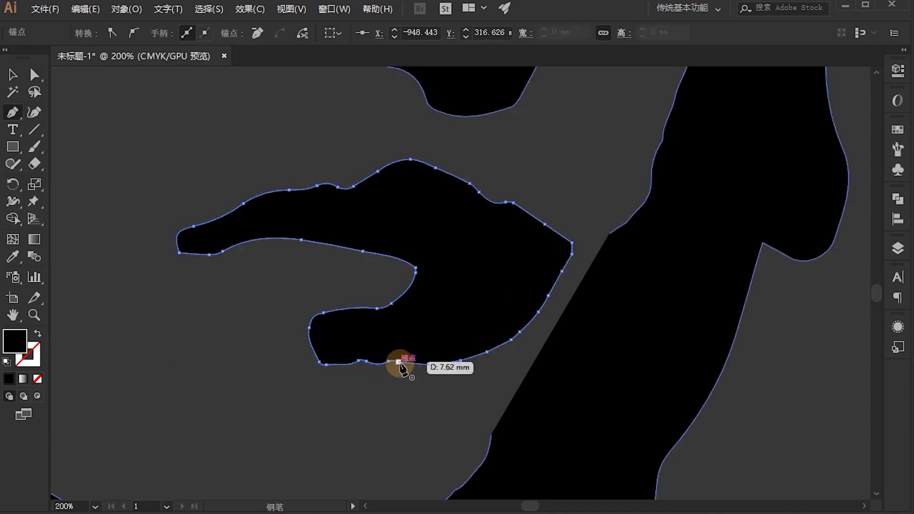
left_click(379, 405, "ctrl")
scroll(388, 433, "down", 4)
scroll(408, 387, "up", 2)
Drag the lip's lower-right, top and right-tip anchors to tighten and smooth its outline.
scroll(414, 422, "down", 3)
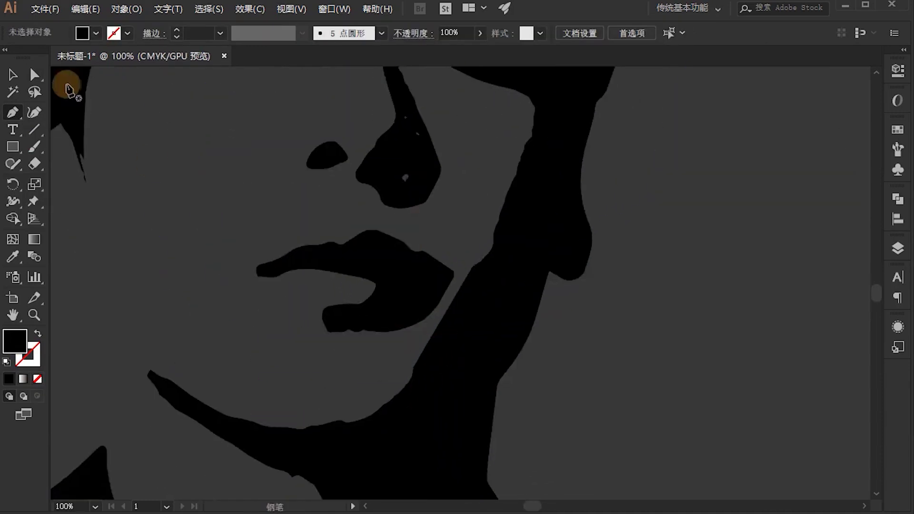
left_click(34, 75)
scroll(265, 208, "up", 2)
left_click(531, 452)
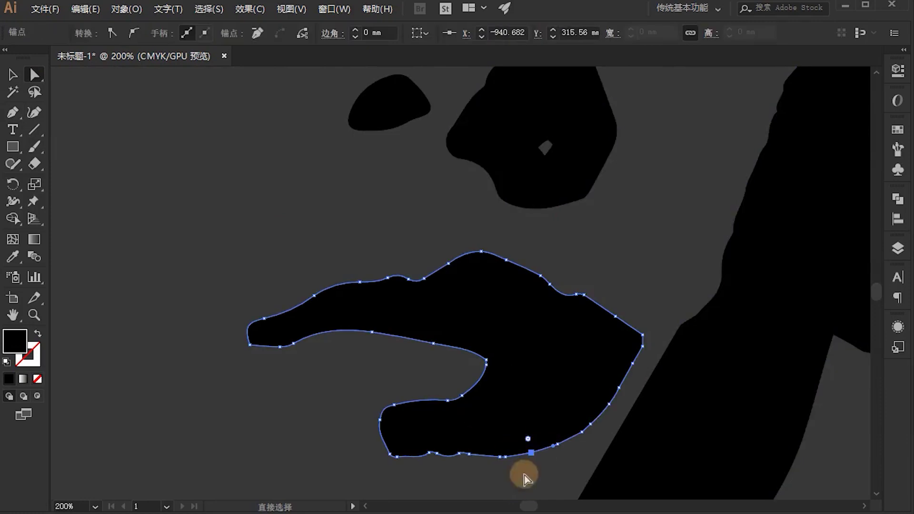
left_click_drag(595, 403, 596, 404)
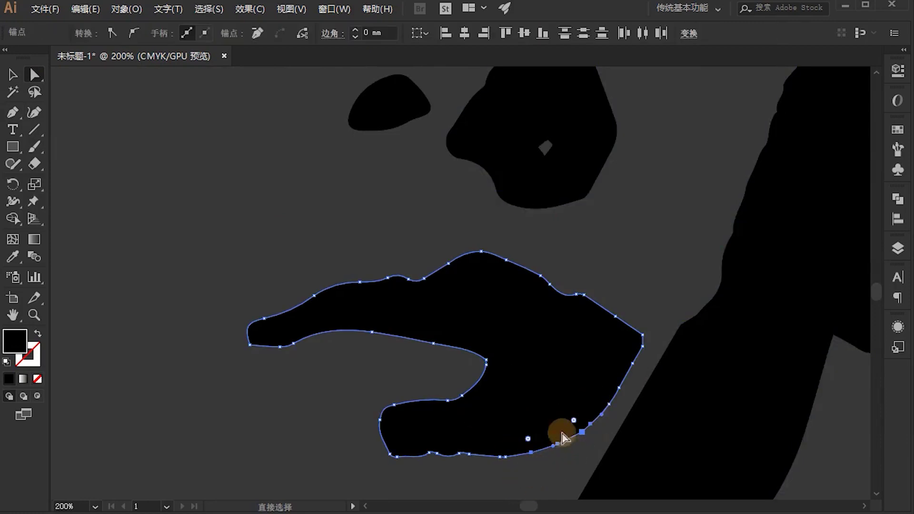
mouse_move(562, 437)
left_mouse_down()
mouse_move(564, 447)
mouse_move(529, 444)
left_mouse_up()
left_click_drag(614, 310, 579, 269)
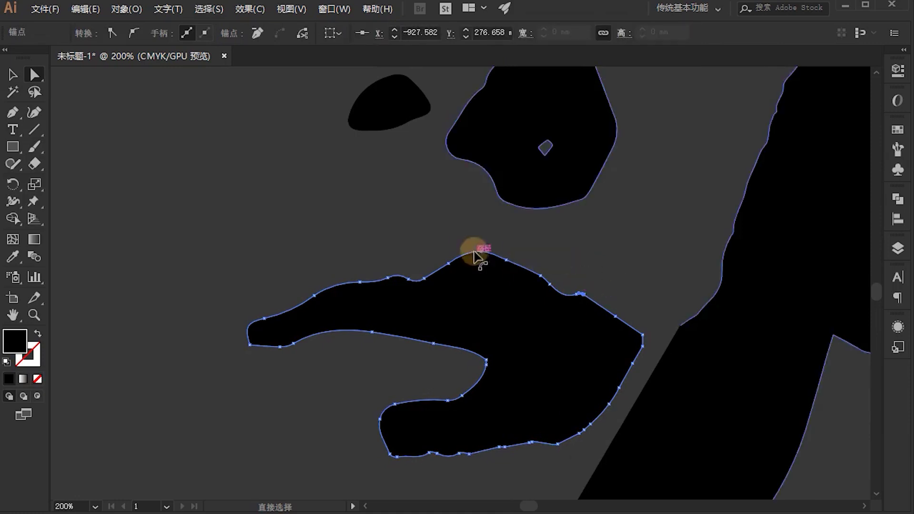
mouse_move(467, 243)
left_mouse_down()
mouse_move(526, 271)
mouse_move(481, 262)
left_mouse_up()
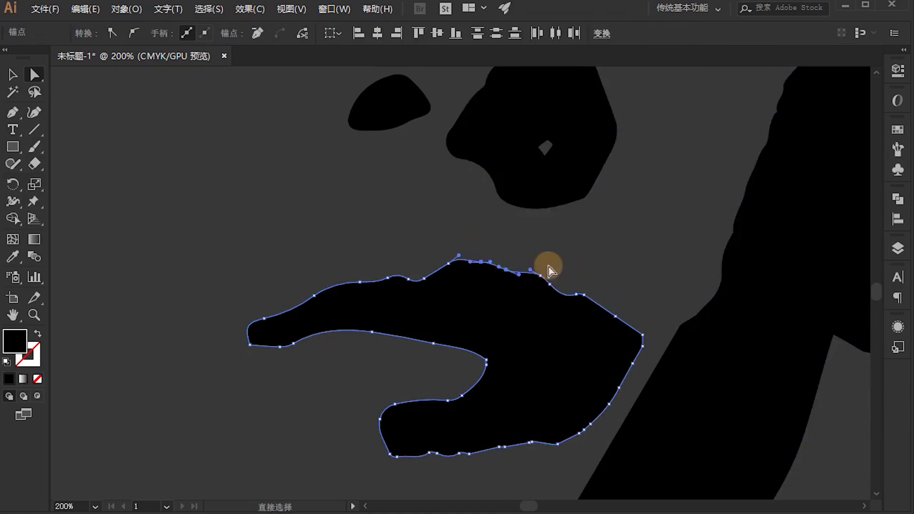
left_click_drag(609, 322, 604, 314)
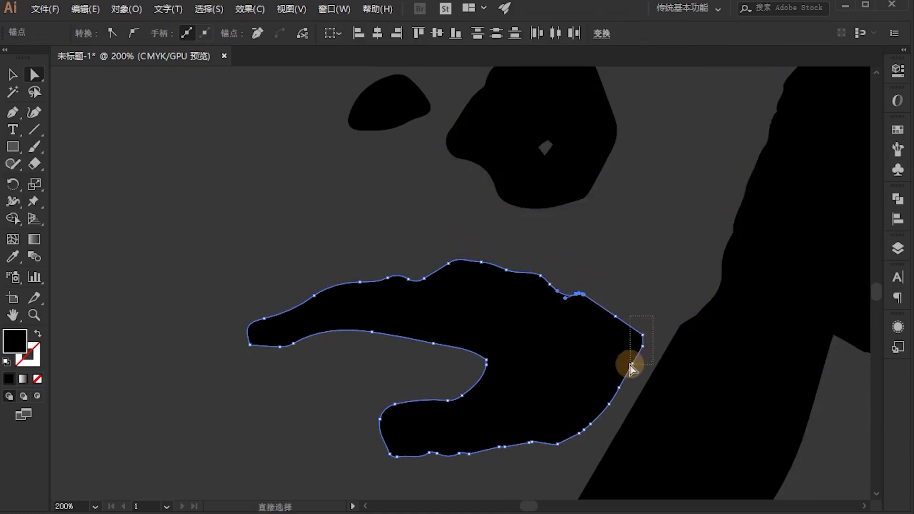
mouse_move(630, 367)
left_mouse_down()
mouse_move(619, 349)
mouse_move(602, 435)
mouse_move(586, 425)
mouse_move(557, 447)
mouse_move(563, 450)
mouse_move(498, 281)
left_mouse_up()
Draw a smooth Pen curve along the neck's diagonal edge below the mouth.
left_click(572, 446)
scroll(572, 446, "down", 1)
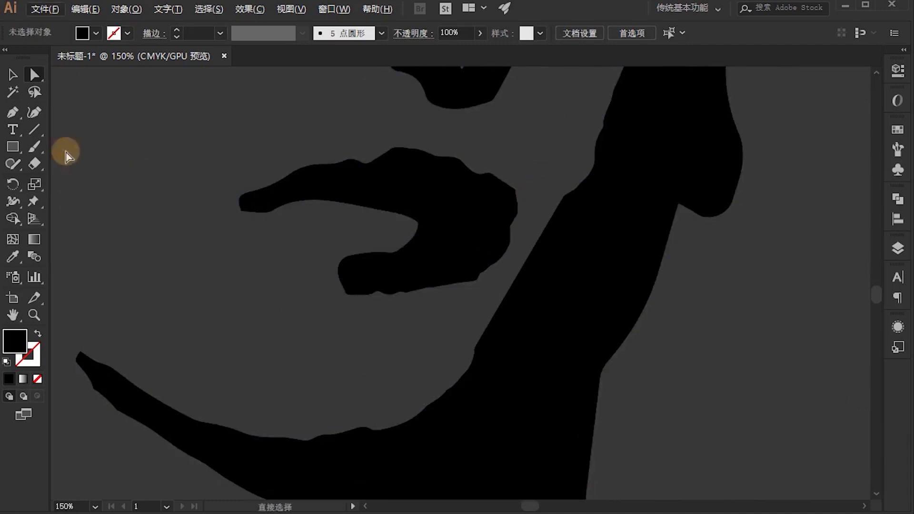
scroll(539, 164, "up", 3)
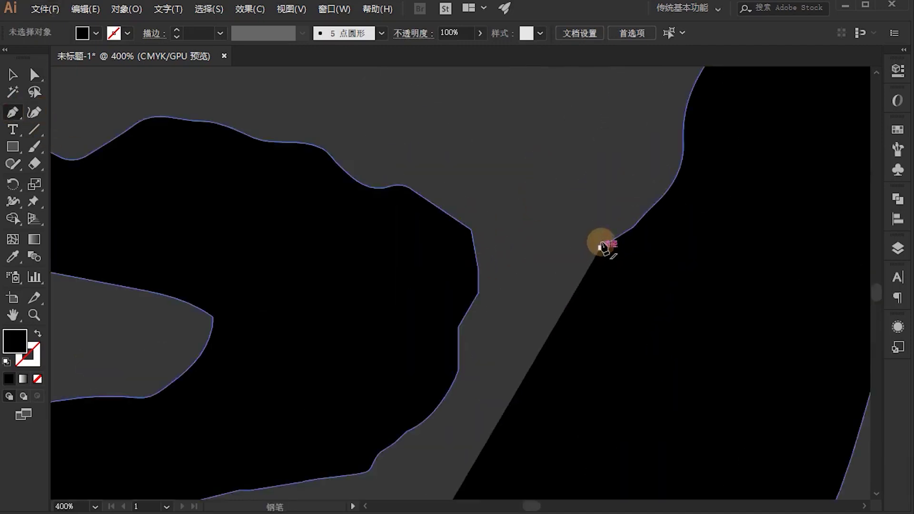
scroll(602, 247, "down", 2)
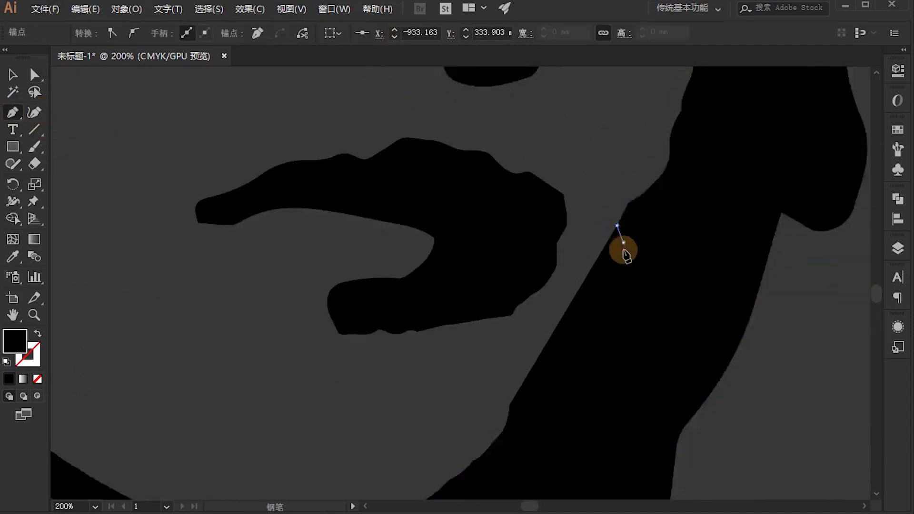
left_click(623, 245, "ctrl")
mouse_move(623, 245)
left_mouse_down()
mouse_move(514, 407)
mouse_move(465, 426)
left_mouse_up()
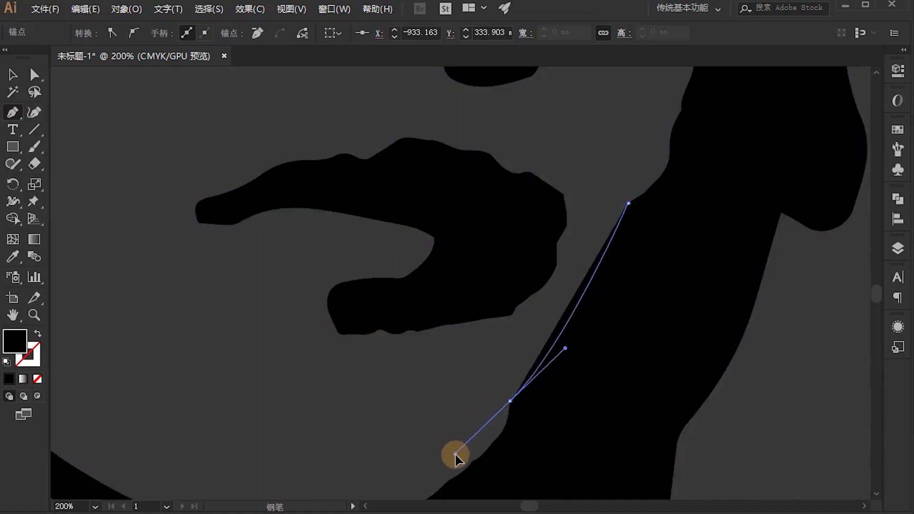
left_click(428, 415, "ctrl")
scroll(473, 391, "down", 3)
scroll(473, 392, "up", 2)
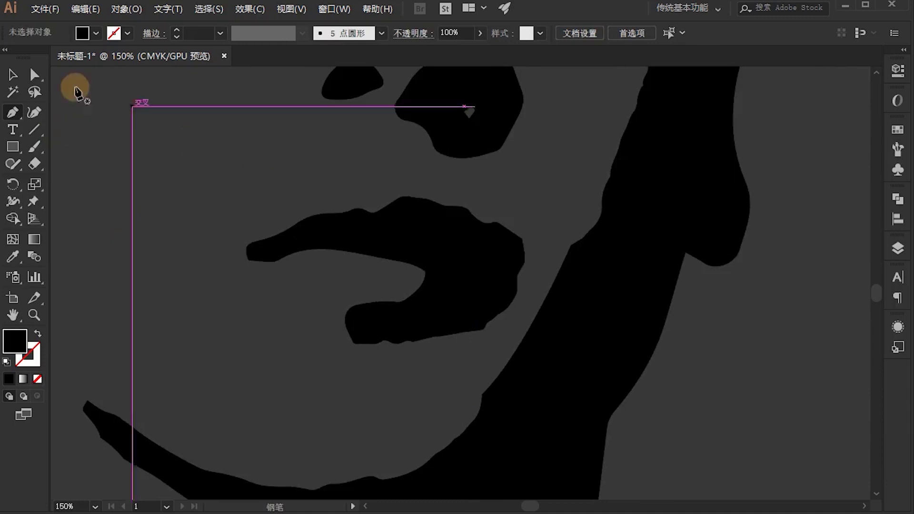
Select the neck path's corner anchor to round its sharp lower corner.
key("a")
scroll(451, 376, "up", 1)
scroll(471, 388, "up", 3)
left_click(475, 392, "alt")
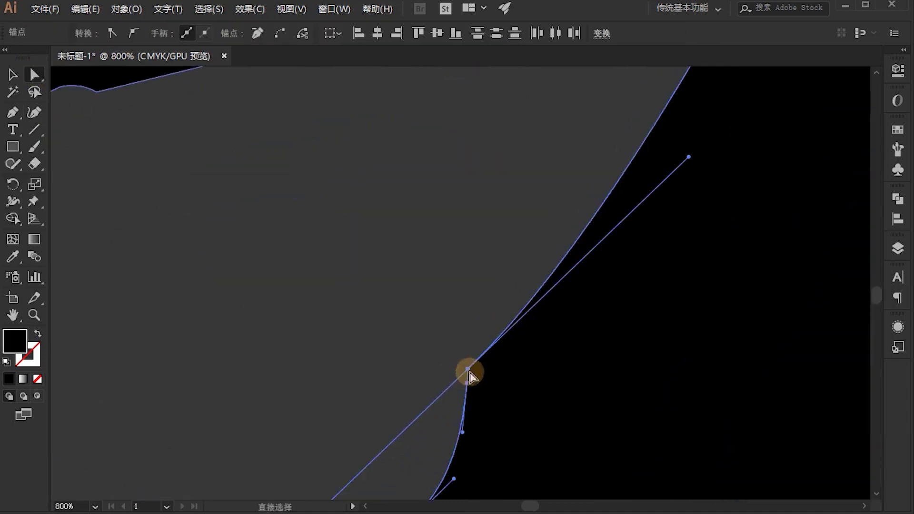
scroll(470, 376, "up", 3)
left_click_drag(487, 378, 487, 378)
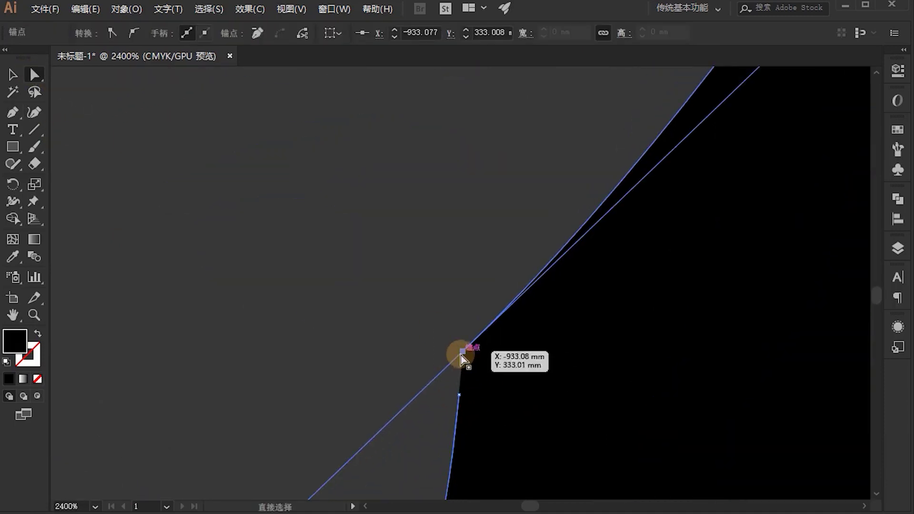
key("p")
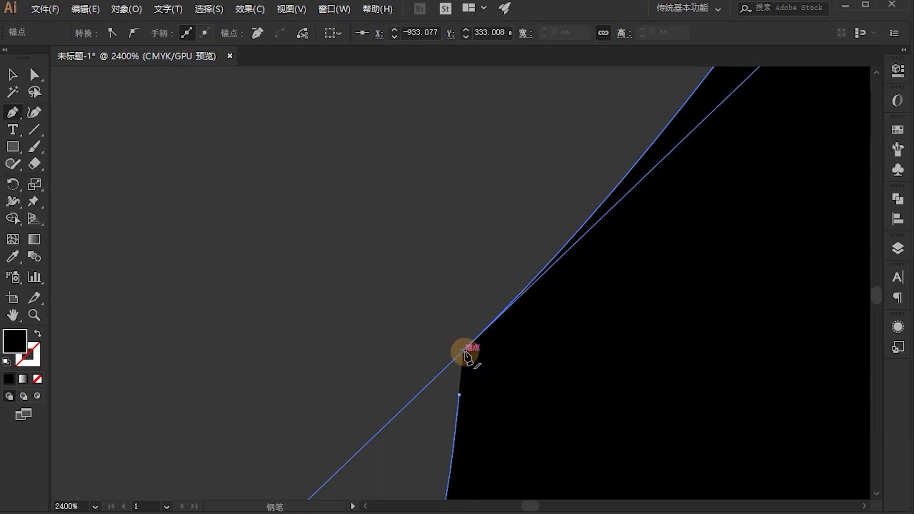
mouse_move(464, 352)
left_mouse_down()
mouse_move(459, 388)
mouse_move(469, 359)
mouse_move(714, 408)
left_mouse_up()
key("ctrl+shift+a")
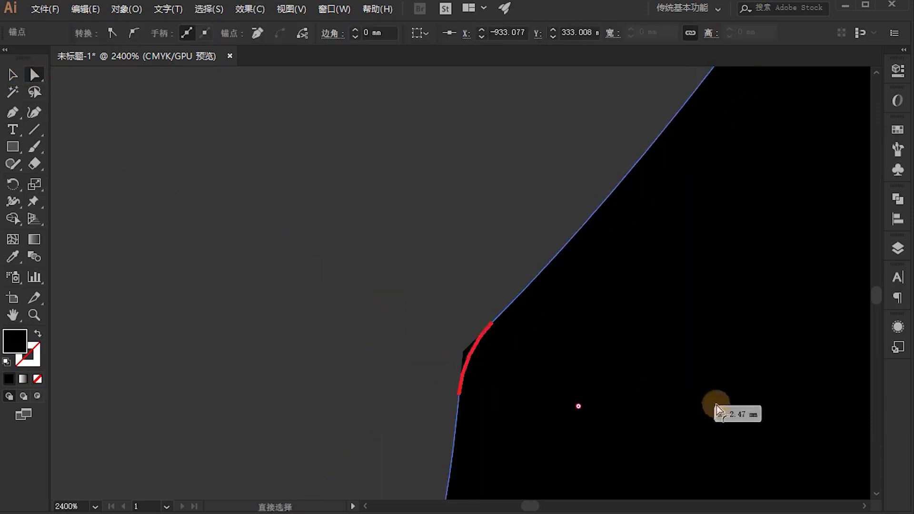
Round the selected neck corner further, to a 13.14 mm radius.
key("ctrl+minus")
key("ctrl+minus")
key("ctrl+minus")
scroll(446, 395, "down", 4)
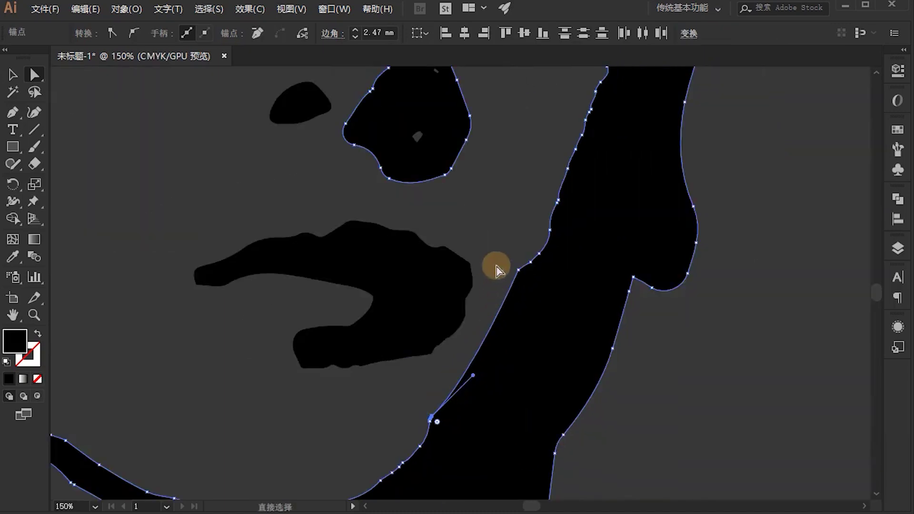
scroll(496, 266, "up", 8)
left_click_drag(567, 255, 657, 333)
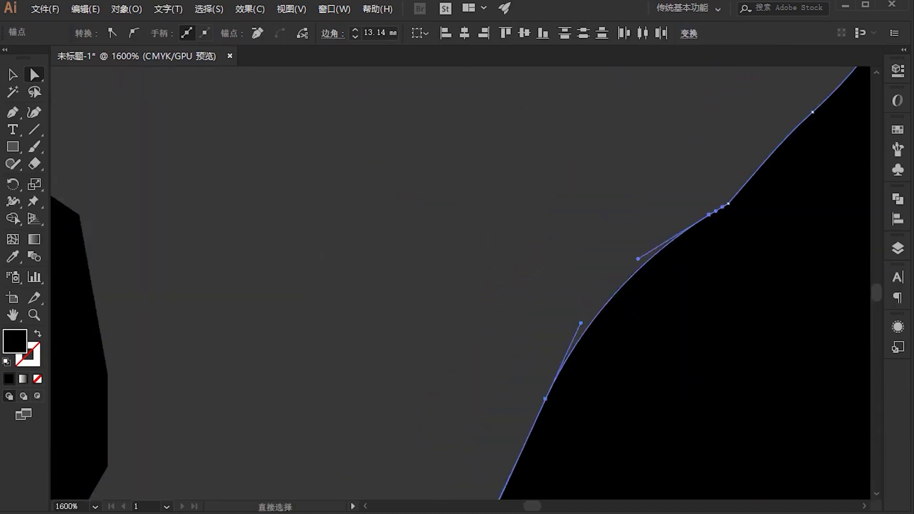
scroll(569, 175, "down", 6)
Select the neck shape's outline and drag a segment of the neck edge into place.
left_click(569, 176)
scroll(567, 192, "down", 1)
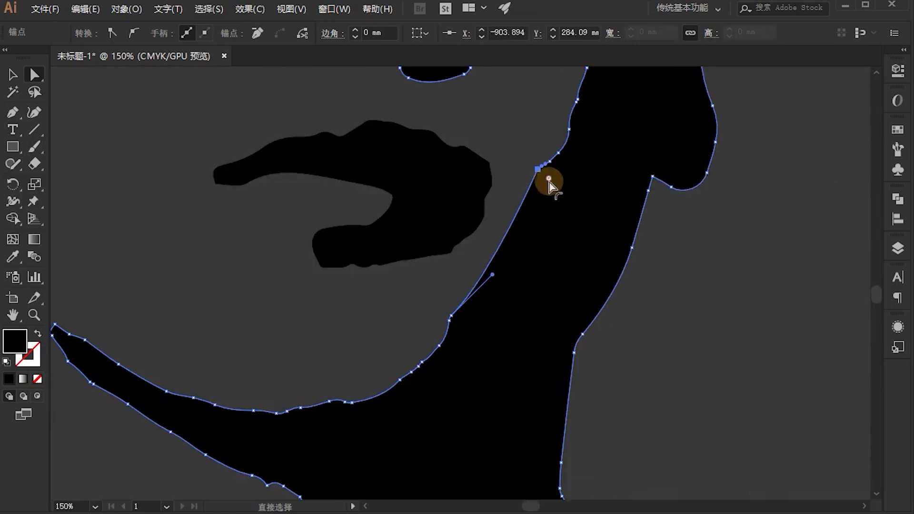
left_click(722, 383)
scroll(540, 292, "up", 2)
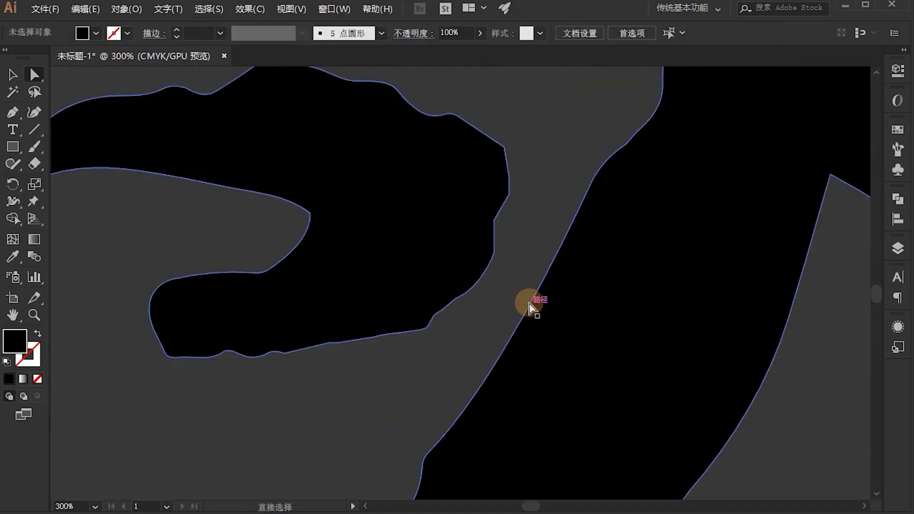
left_click(526, 302)
left_click(495, 383)
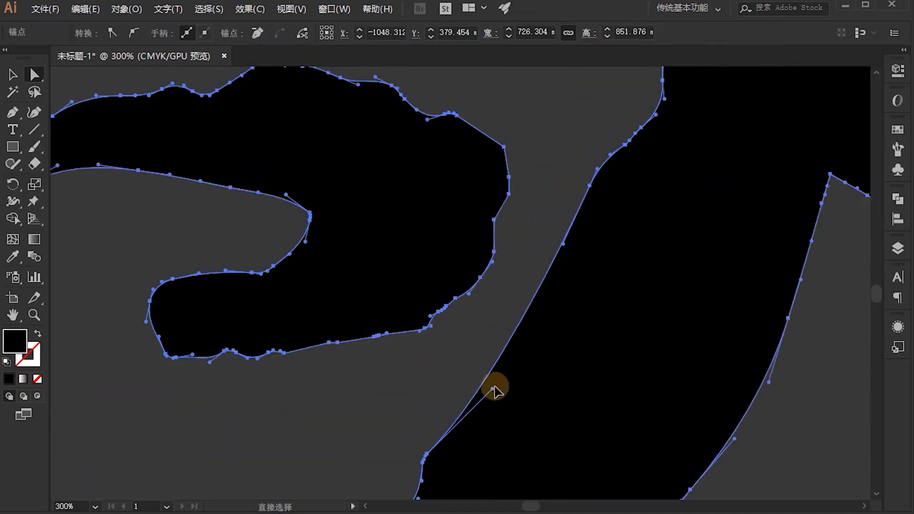
left_click_drag(495, 394, 485, 380)
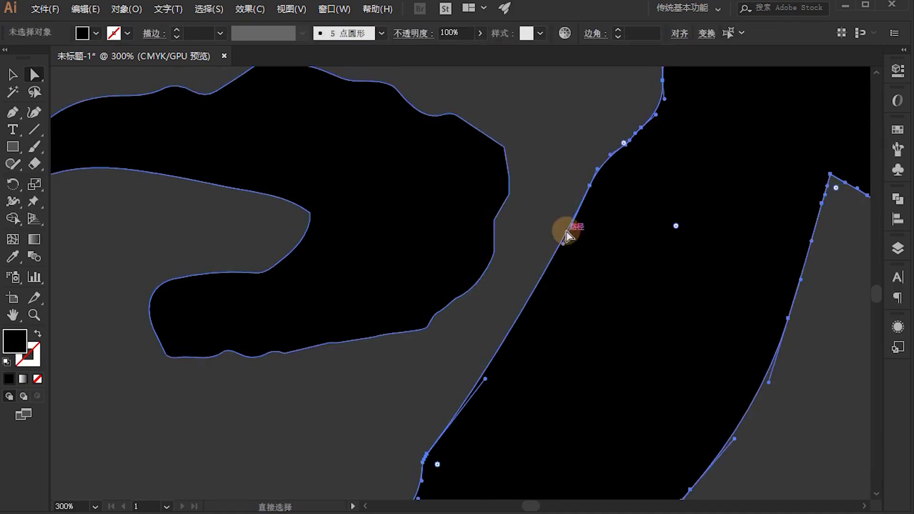
left_click(563, 247)
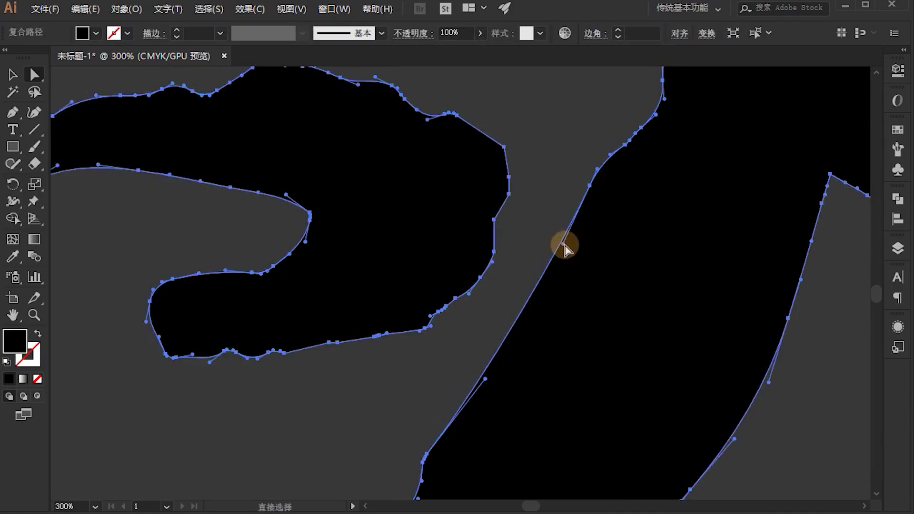
left_click(562, 245)
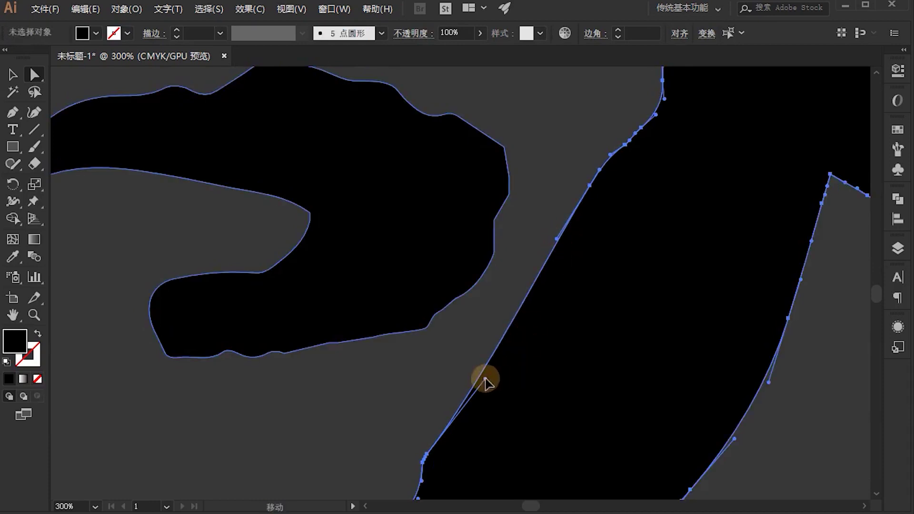
Drag an anchor on the neck's left edge to reshape its outline.
left_click(444, 367)
scroll(457, 312, "down", 3)
scroll(442, 321, "up", 3)
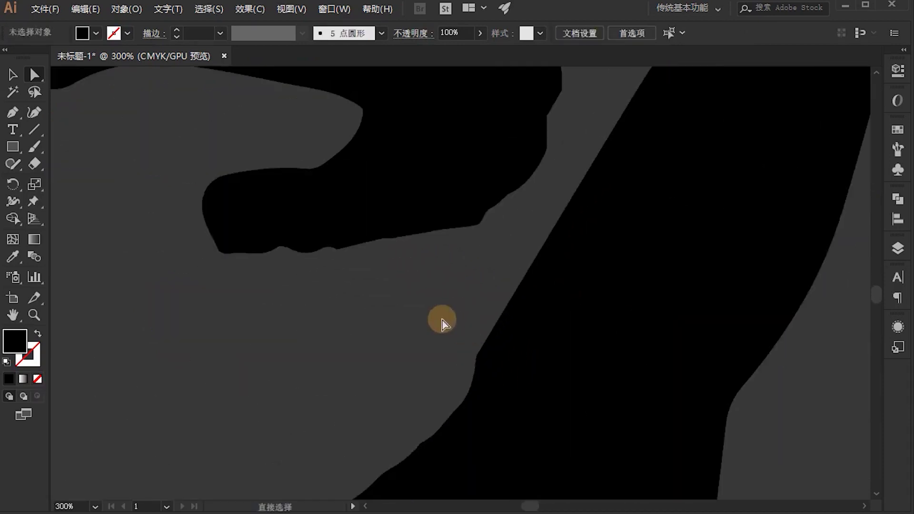
left_click_drag(475, 357, 490, 371)
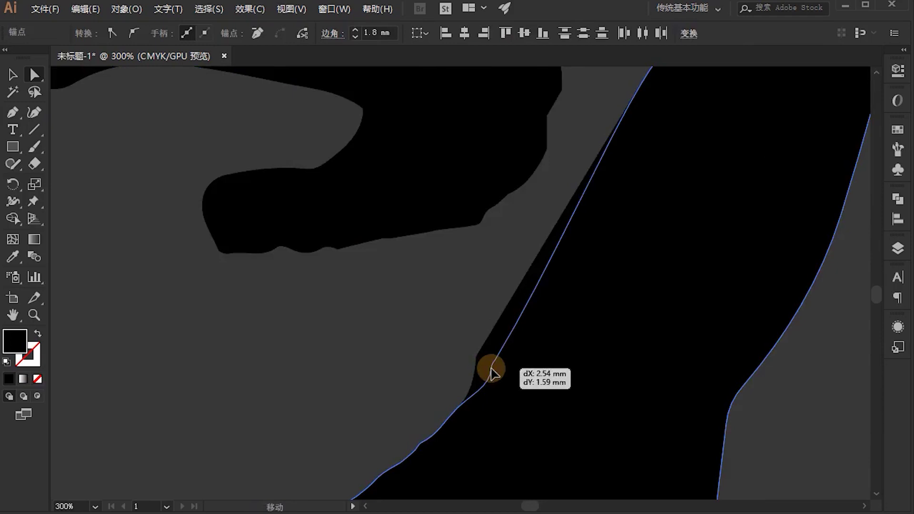
left_click(441, 340)
scroll(425, 337, "down", 3)
scroll(310, 322, "down", 3)
scroll(489, 286, "up", 4)
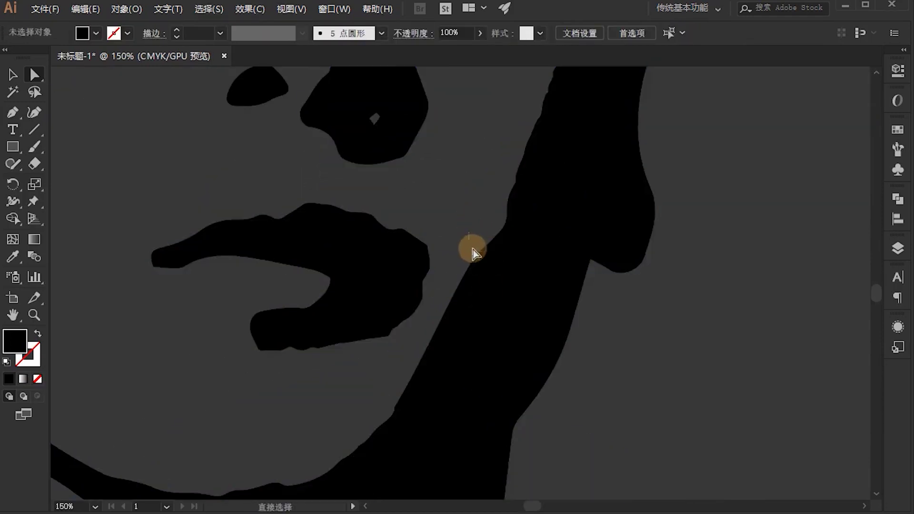
Nudge a neck-edge anchor and drag the notch corner anchor to smooth the curve.
left_click(455, 368)
scroll(387, 398, "up", 2)
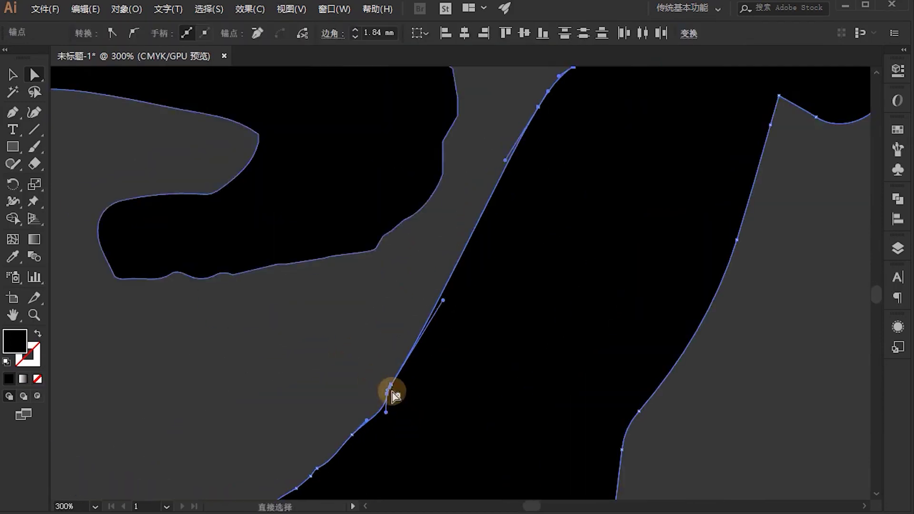
left_click_drag(396, 393, 408, 400)
scroll(499, 192, "down", 3)
left_click(469, 234)
scroll(469, 235, "up", 3)
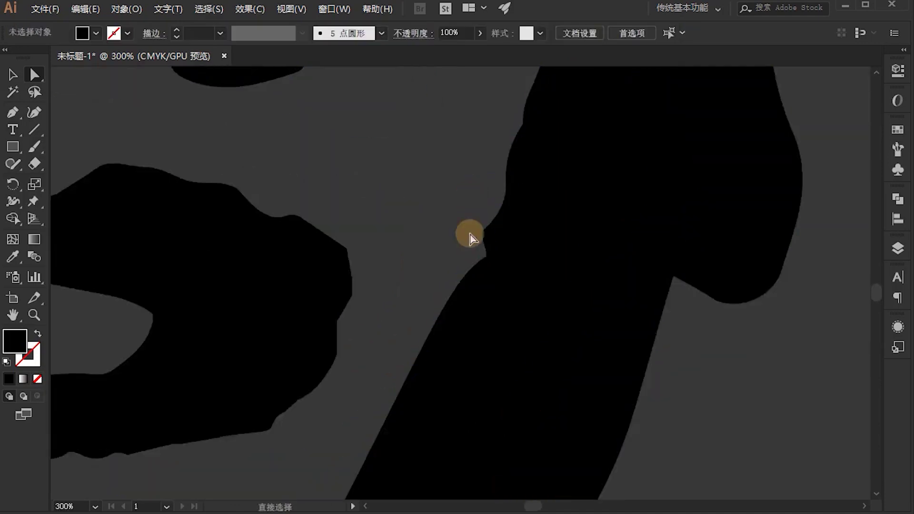
scroll(519, 295, "up", 2)
left_click(507, 284)
left_click_drag(508, 284, 490, 291)
Draw a circle with the Ellipse tool over the portrait.
scroll(436, 272, "down", 8)
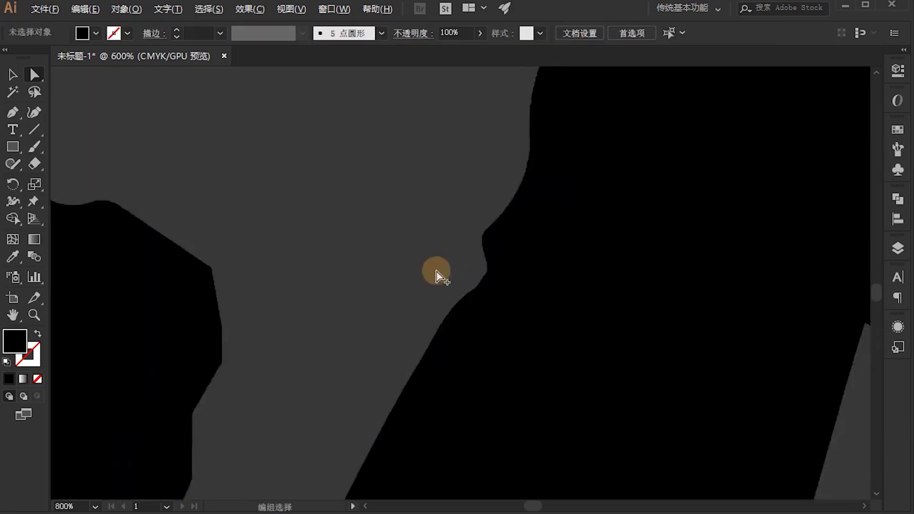
scroll(571, 324, "down", 5)
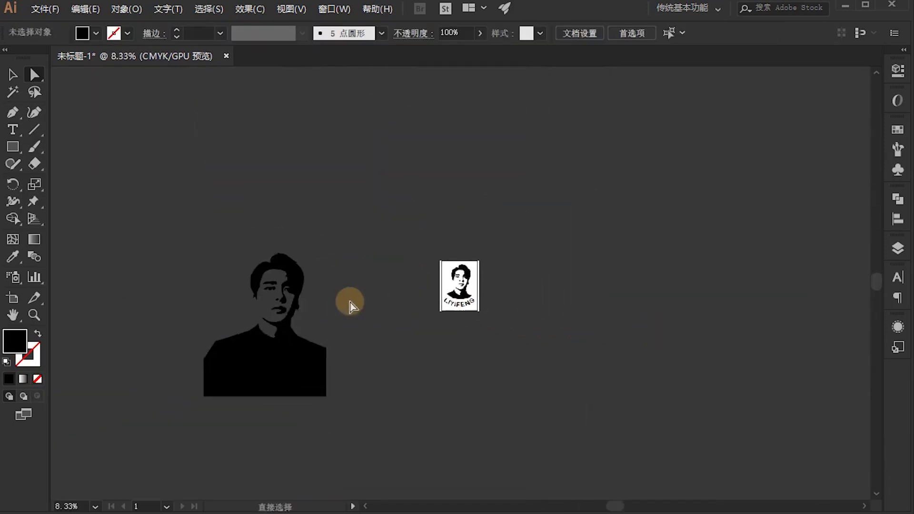
scroll(246, 343, "up", 2)
scroll(342, 343, "left", 5)
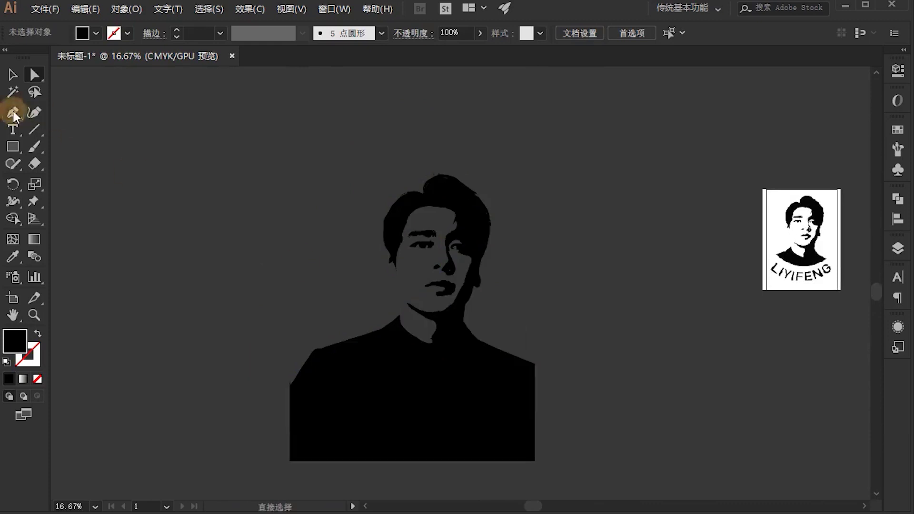
left_click(68, 177)
mouse_move(392, 159)
left_mouse_down()
mouse_move(592, 382)
mouse_move(473, 319)
mouse_move(446, 379)
mouse_move(440, 325)
mouse_move(488, 377)
left_mouse_up()
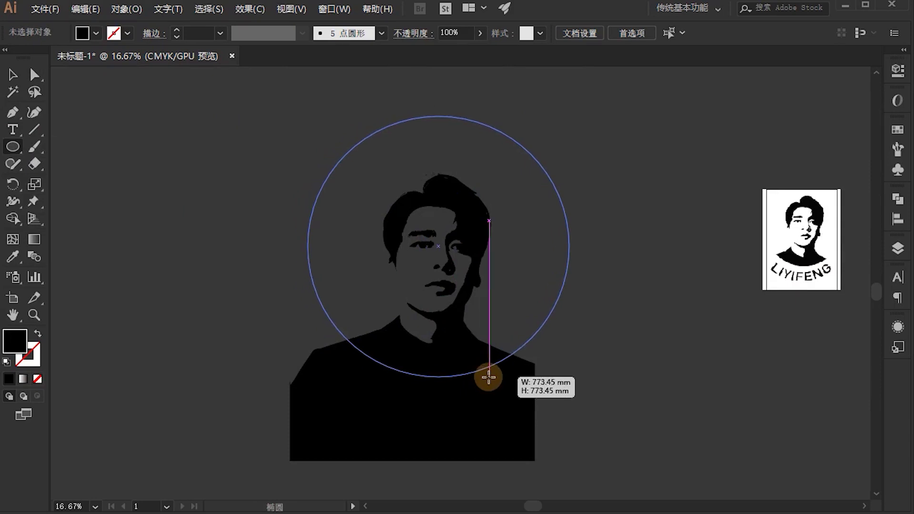
key("alt+space")
key("Escape")
Select the circle and portrait together and make a clipping mask with Ctrl+7.
left_click(216, 167)
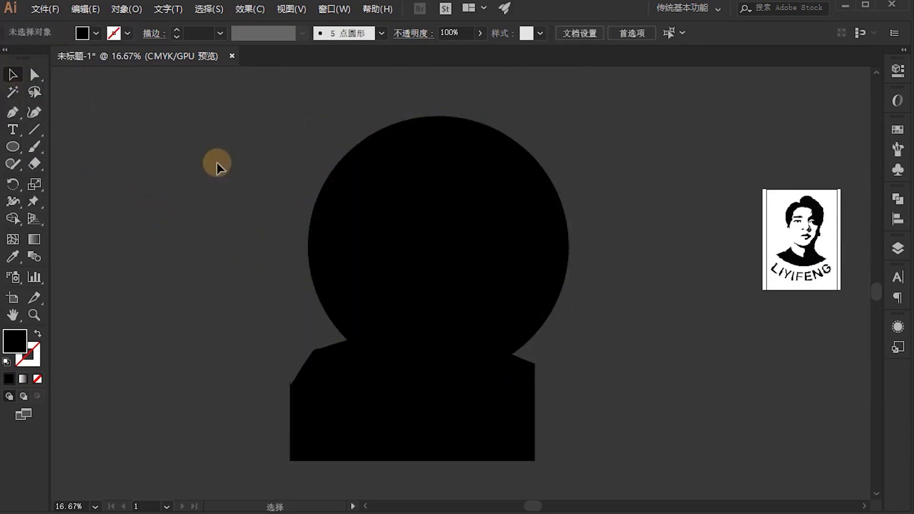
mouse_move(257, 164)
left_mouse_down()
mouse_move(484, 418)
mouse_move(507, 425)
left_mouse_up()
key("ctrl+7")
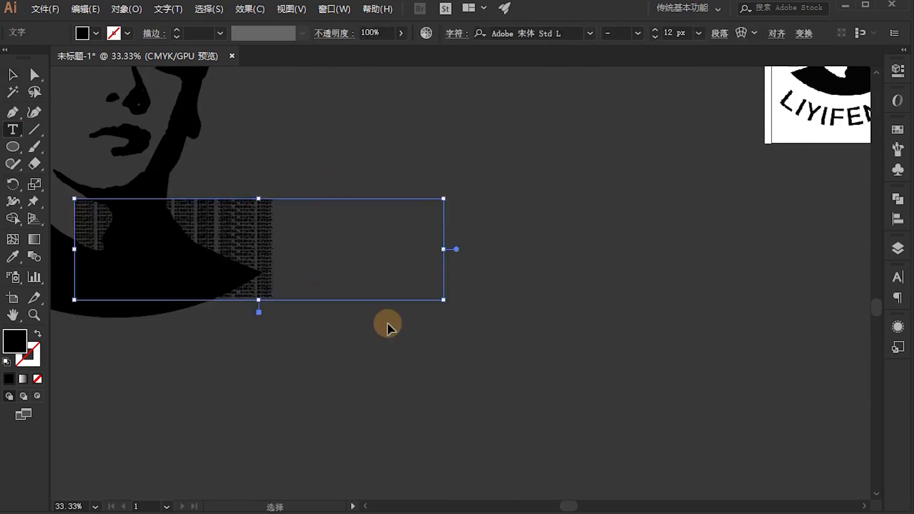
left_click_drag(249, 408, 552, 238)
left_click(231, 317)
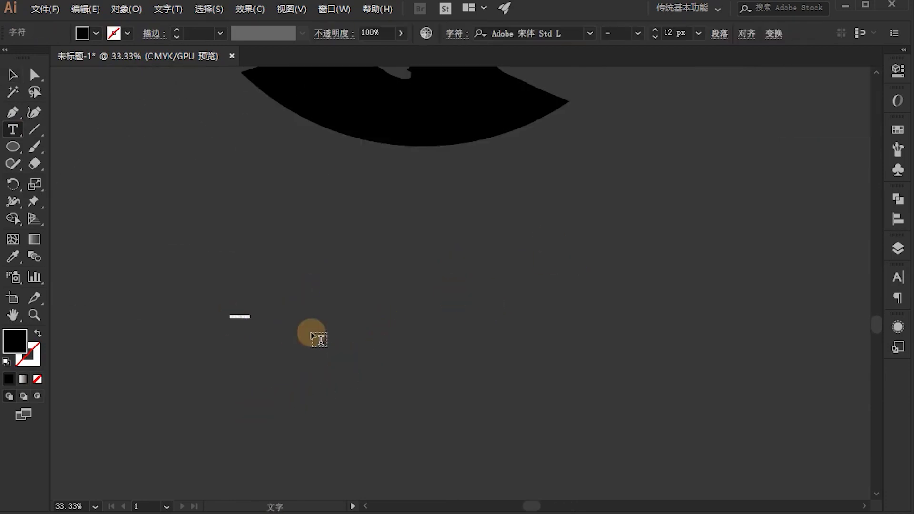
left_click(11, 76)
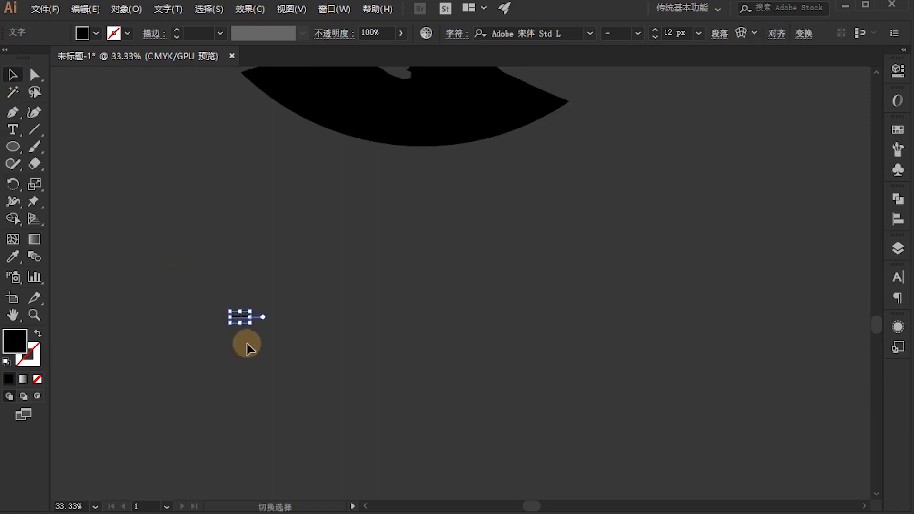
left_click_drag(250, 323, 516, 444)
double_click(361, 378)
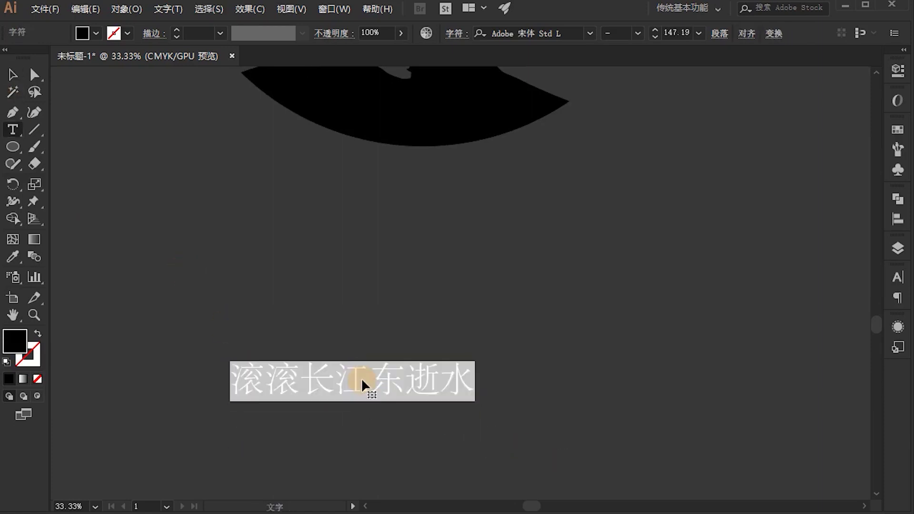
type("li yi feng")
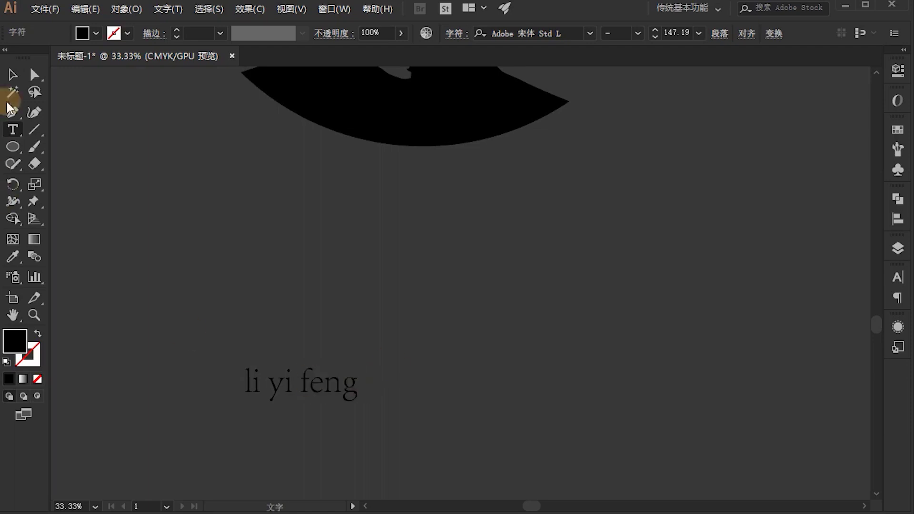
left_click(12, 75)
left_click_drag(360, 381, 586, 381)
left_click_drag(475, 405, 459, 374)
Set the name text to DIN Bold with All Caps in the Character panel.
left_click(898, 277)
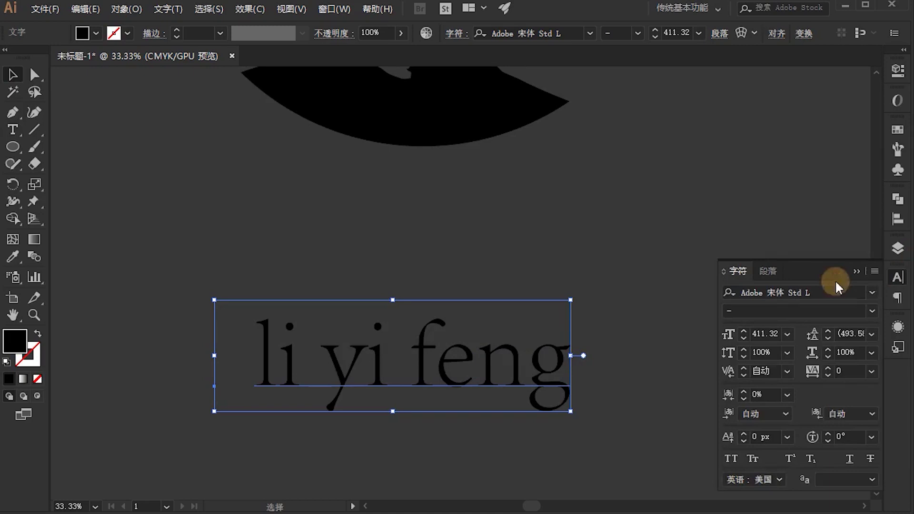
left_click(870, 292)
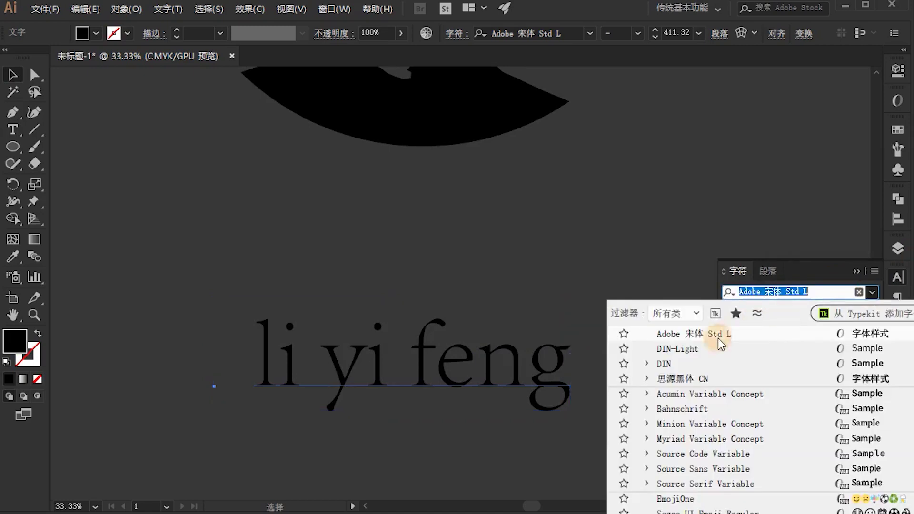
left_click(687, 365)
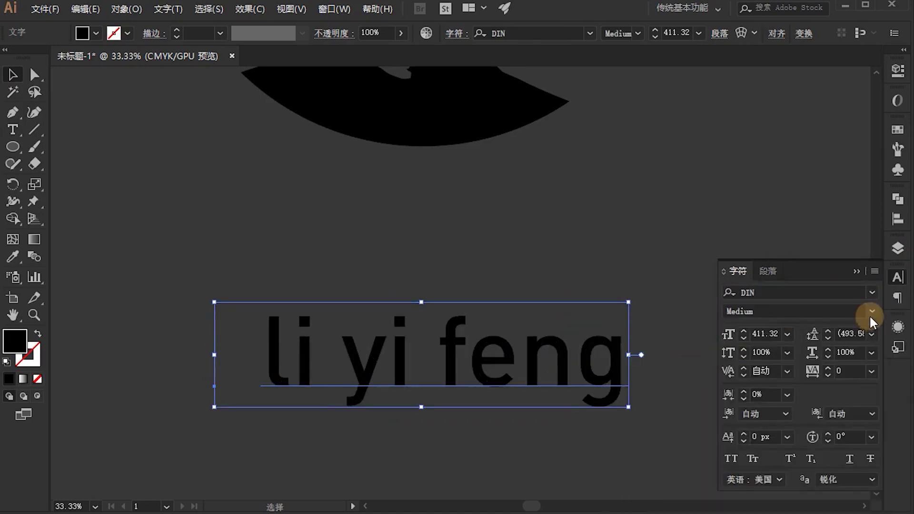
left_click(869, 313)
left_click(776, 345)
left_click(733, 458)
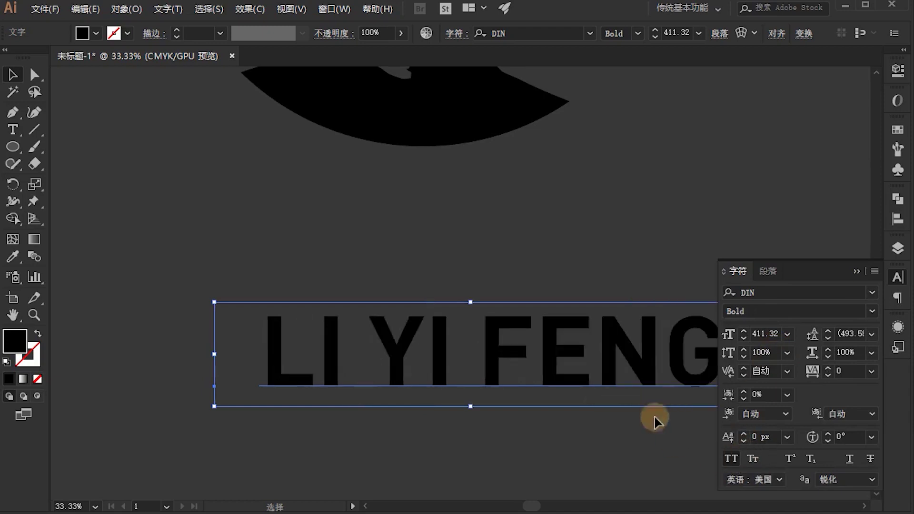
key("ctrl+minus")
Convert the name text to outlines with Ctrl+Shift+O and nudge it into place.
scroll(464, 329, "up", 1)
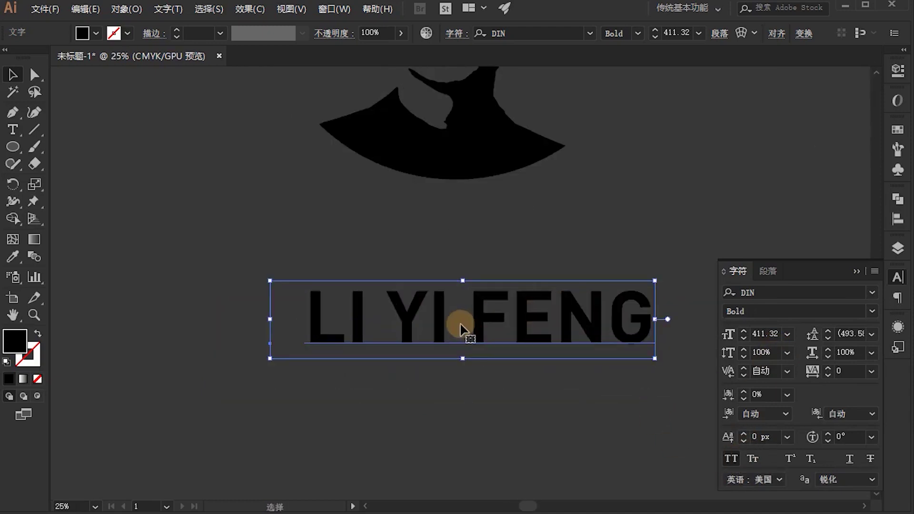
key("ctrl+shift+o")
scroll(461, 324, "up", 2)
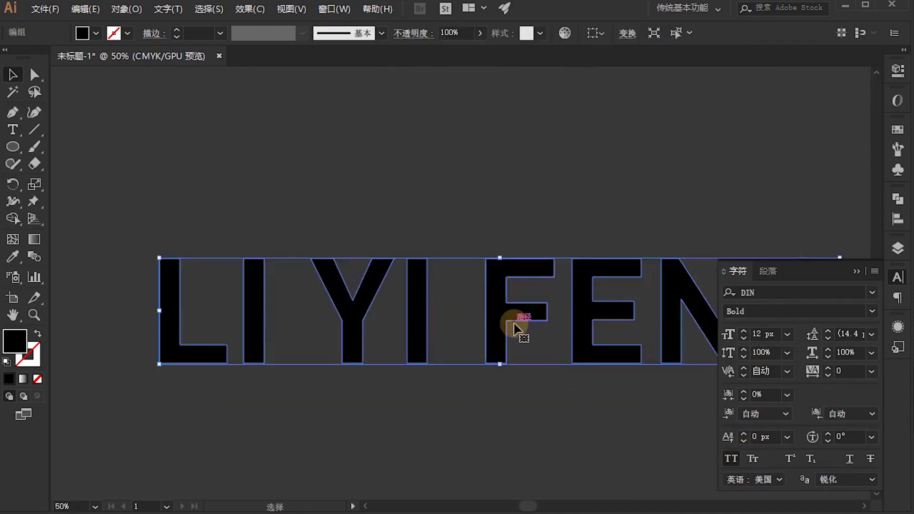
scroll(516, 322, "down", 1)
left_click_drag(538, 324, 432, 309)
scroll(419, 247, "down", 2)
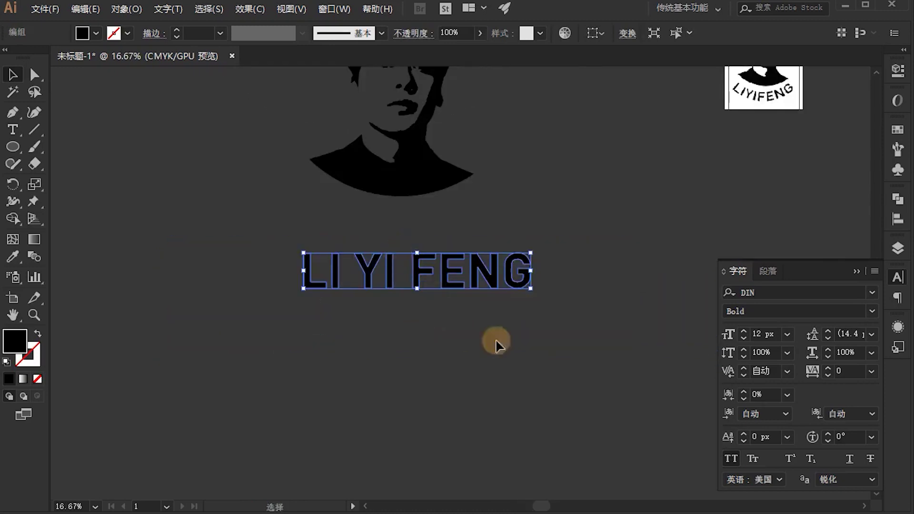
scroll(449, 306, "up", 1)
scroll(299, 148, "up", 2)
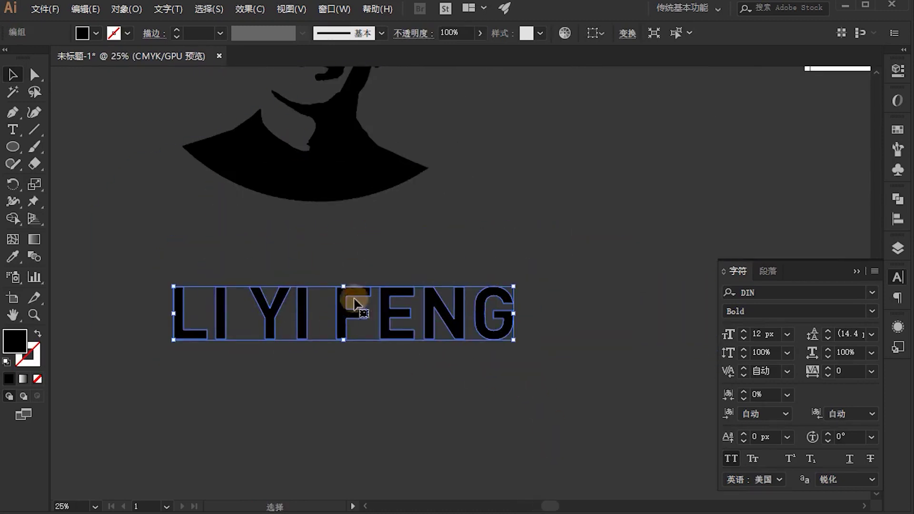
left_click_drag(336, 316, 335, 325)
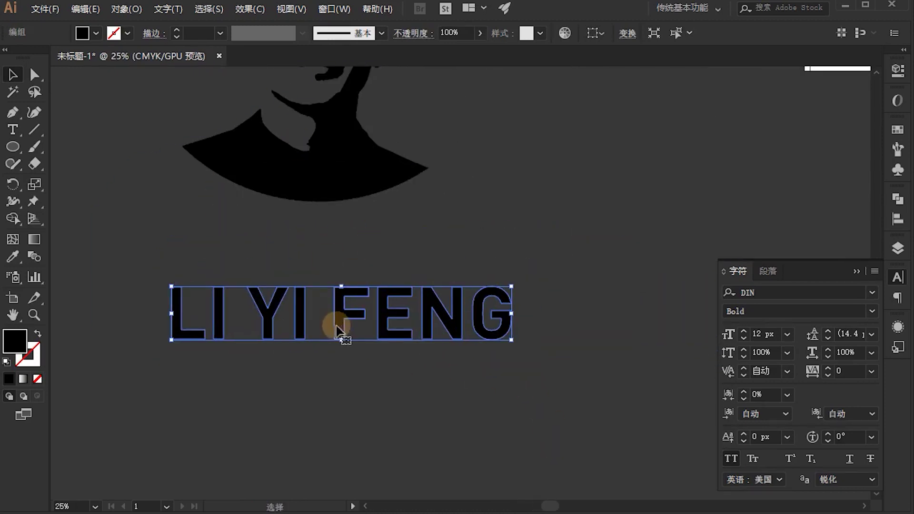
Envelope-warp the outlined name with Arc style at -36% bend and move it under the portrait.
left_click(114, 9)
left_click(190, 396)
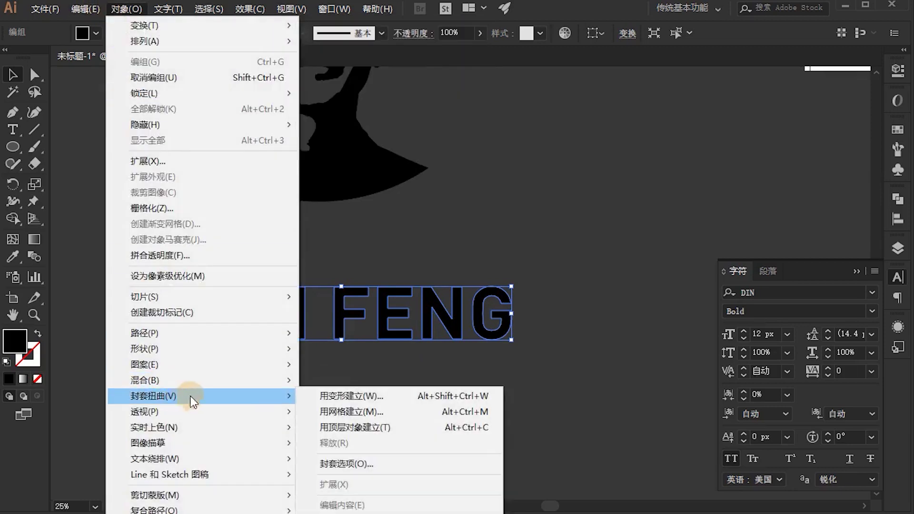
left_click(369, 392)
left_click_drag(651, 125, 682, 87)
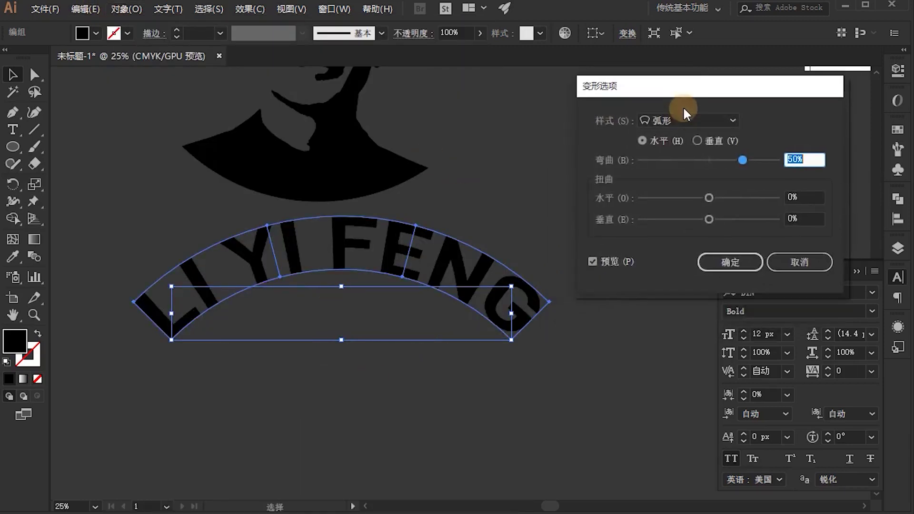
left_click(686, 120)
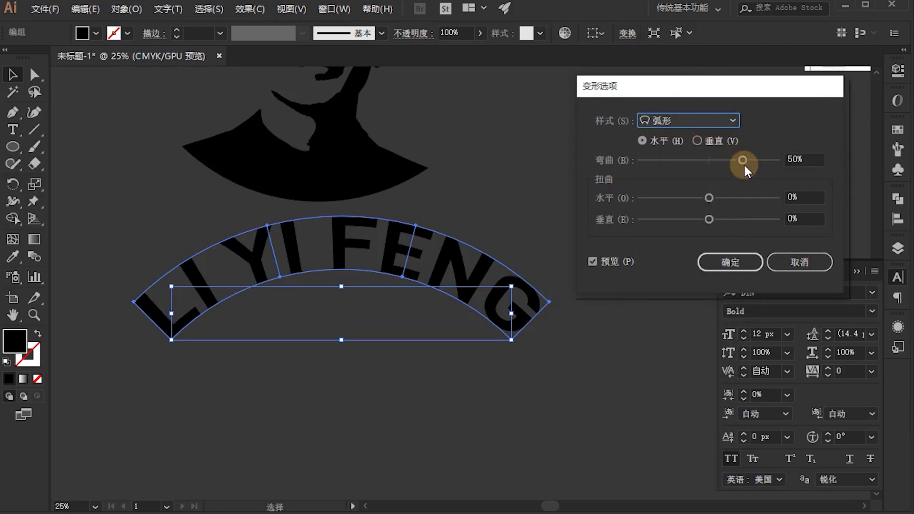
left_click_drag(742, 161, 680, 160)
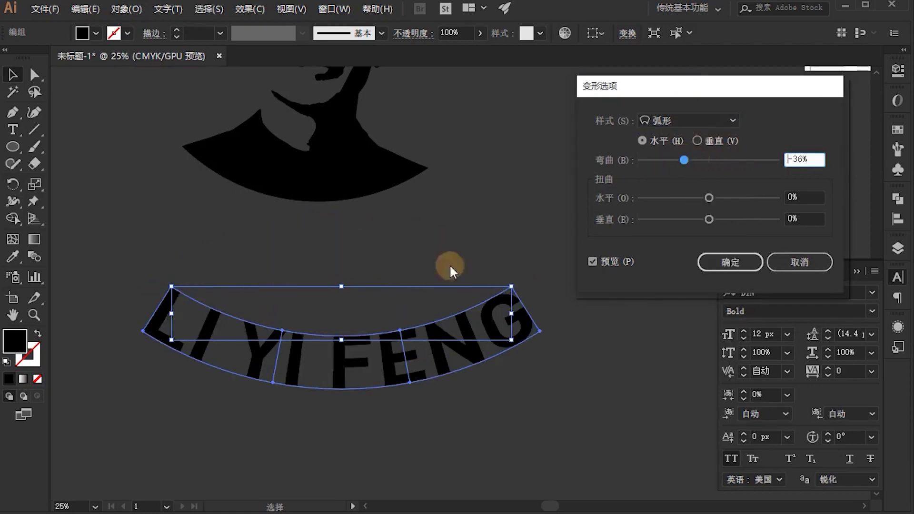
left_click(677, 120)
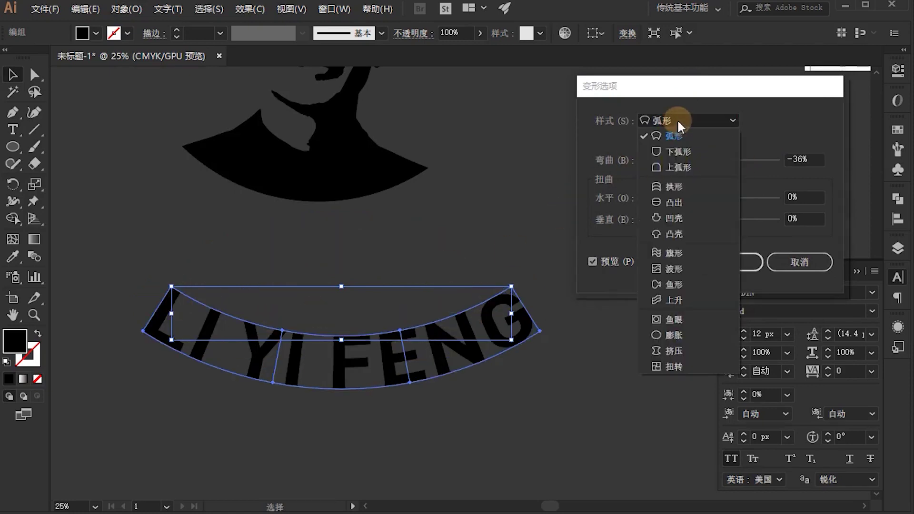
left_click(671, 281)
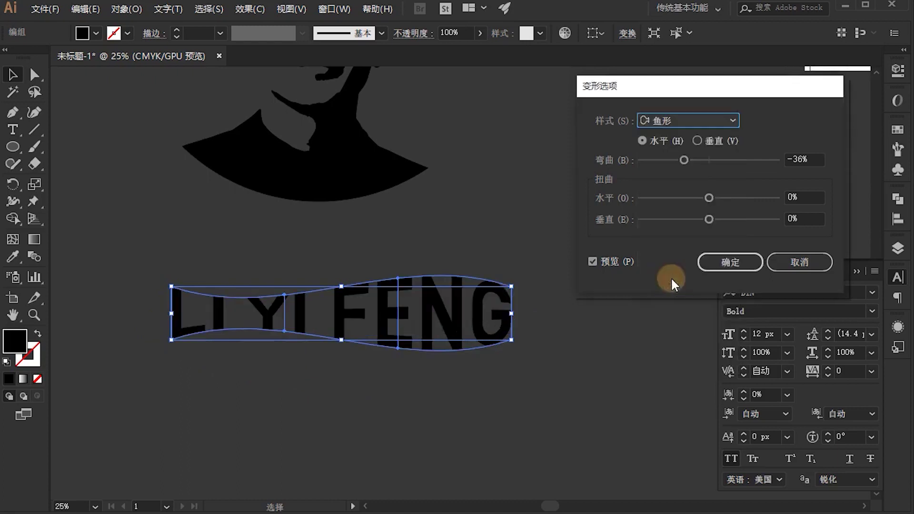
left_click(733, 120)
left_click(693, 136)
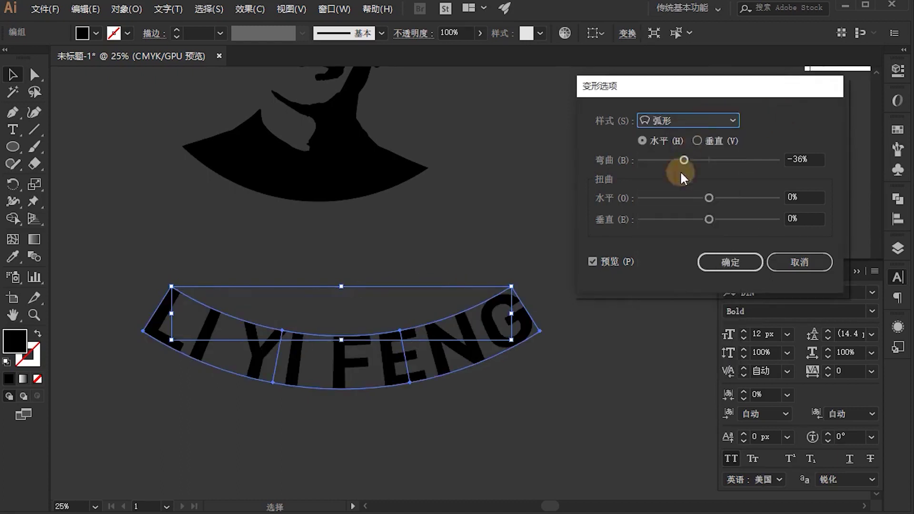
left_click(730, 261)
left_click_drag(423, 347, 387, 245)
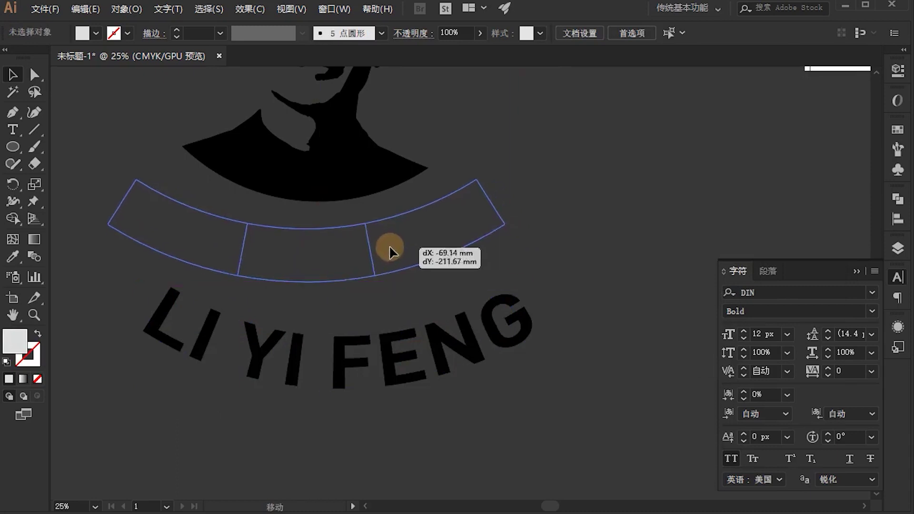
Zoom out to show the whole artboard and collapse the Character panel in the right dock.
scroll(548, 347, "down", 1)
left_click_drag(567, 332, 547, 388)
scroll(548, 387, "up", 2)
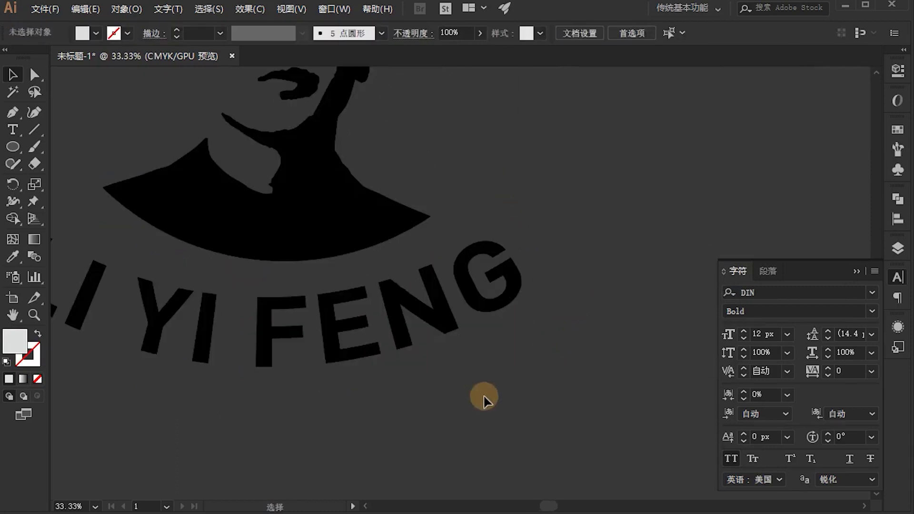
mouse_move(484, 394)
left_mouse_down()
mouse_move(530, 381)
mouse_move(355, 332)
left_mouse_up()
scroll(530, 380, "down", 3)
scroll(363, 279, "up", 4)
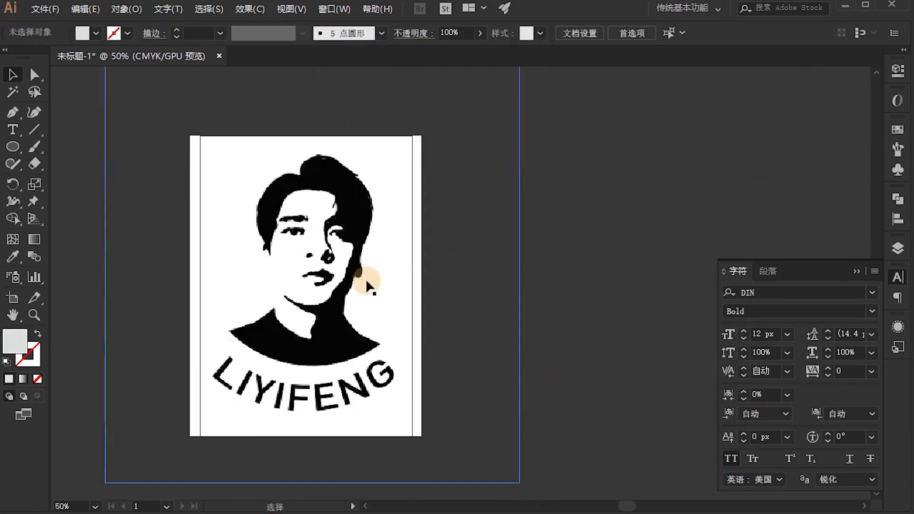
scroll(363, 271, "up", 1)
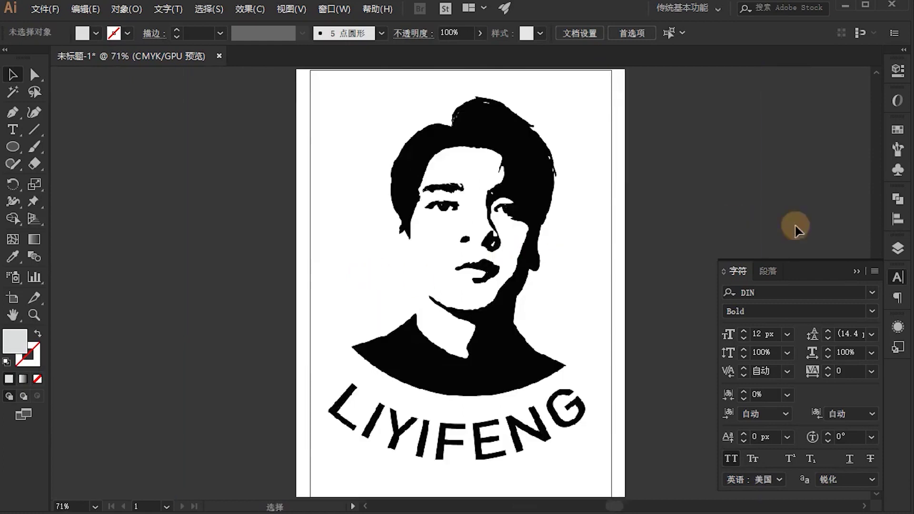
left_click(897, 277)
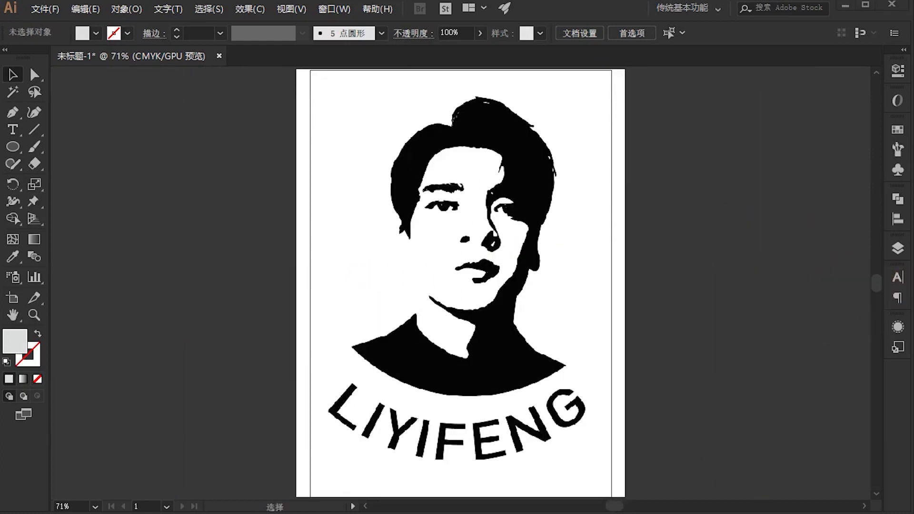